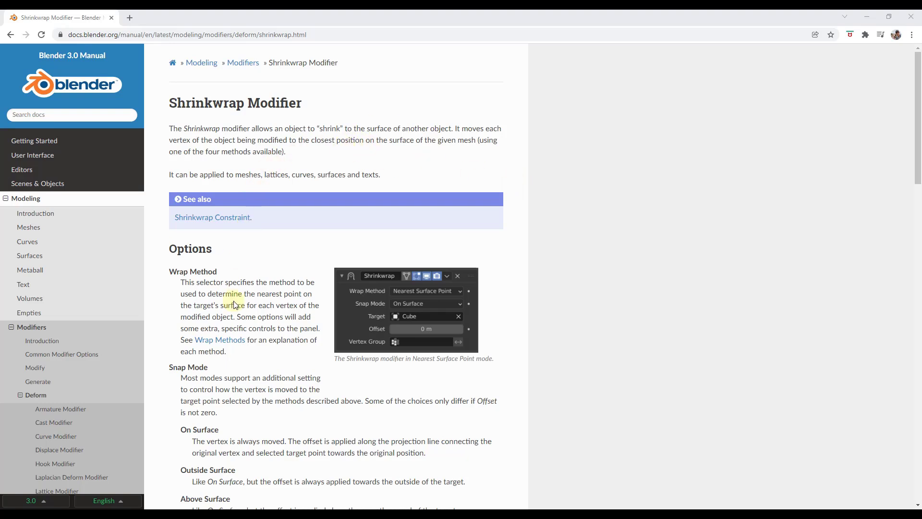
Step: Read the Options section of the Shrinkwrap Modifier manual page and switch to the Blender scene with the two spheres
scroll(251, 294, "down", 1)
scroll(251, 294, "down", 1)
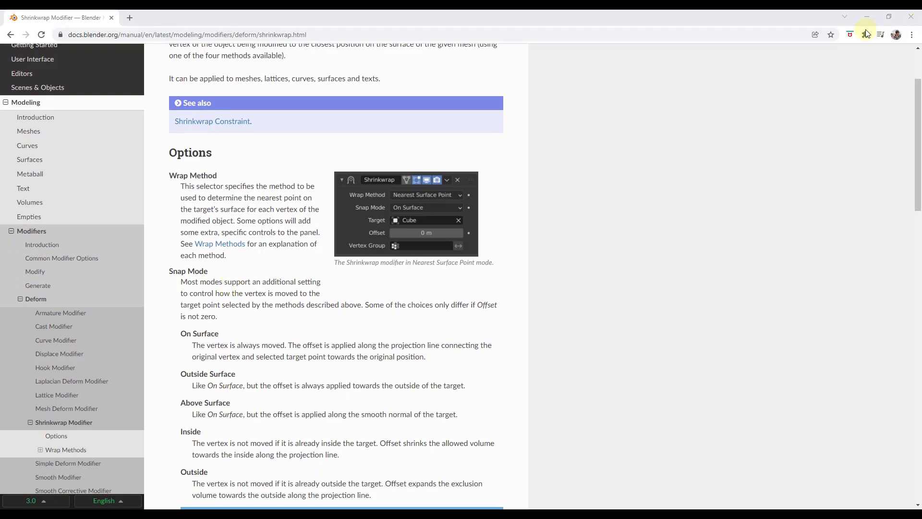
left_click(866, 17)
middle_click_drag(336, 253, 325, 265)
middle_click_drag(412, 272, 387, 247)
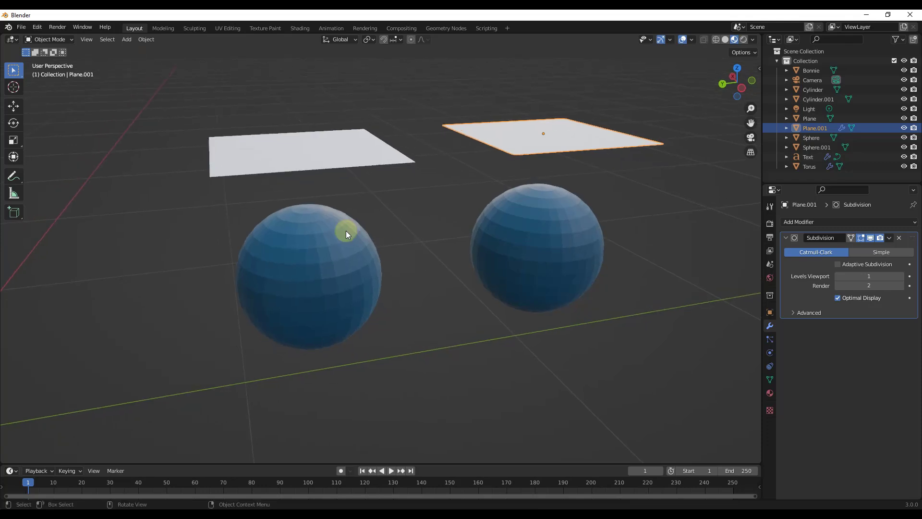
Step: Select the undivided plane above the first sphere and inspect its mesh in Edit Mode, returning to Object Mode
left_click(287, 165)
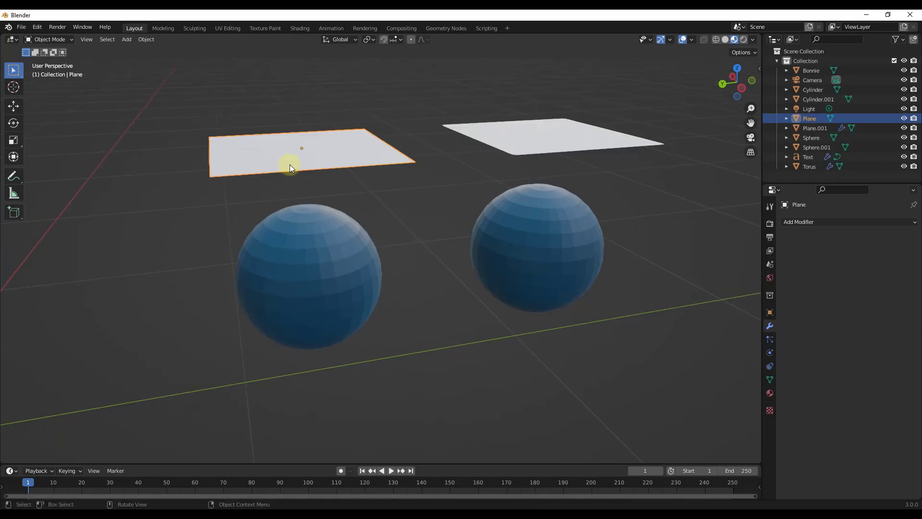
key("Tab")
middle_click_drag(293, 162, 283, 180)
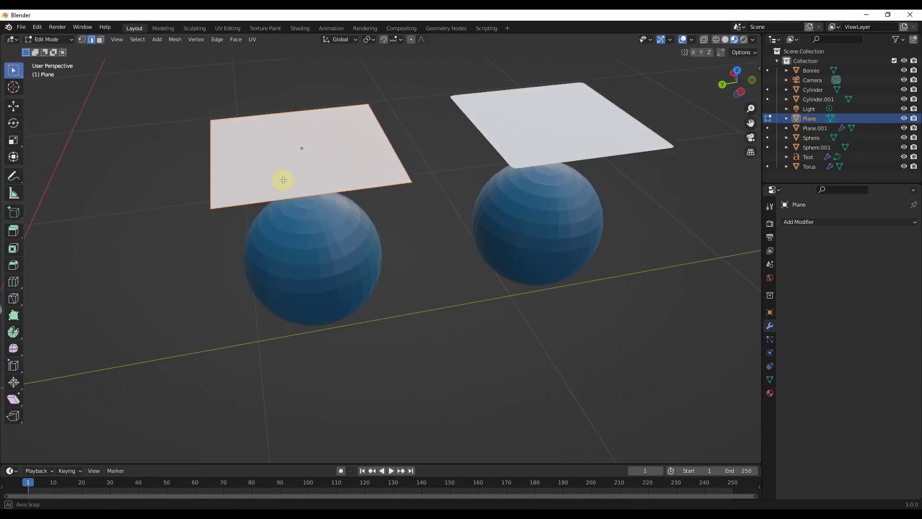
key("Tab")
middle_click_drag(326, 226, 322, 251)
scroll(343, 238, "down", 3)
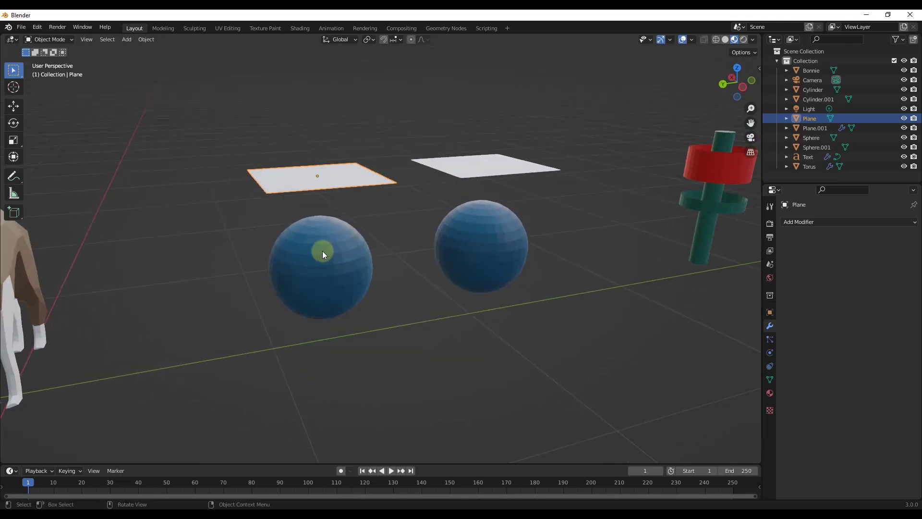
left_click(322, 250)
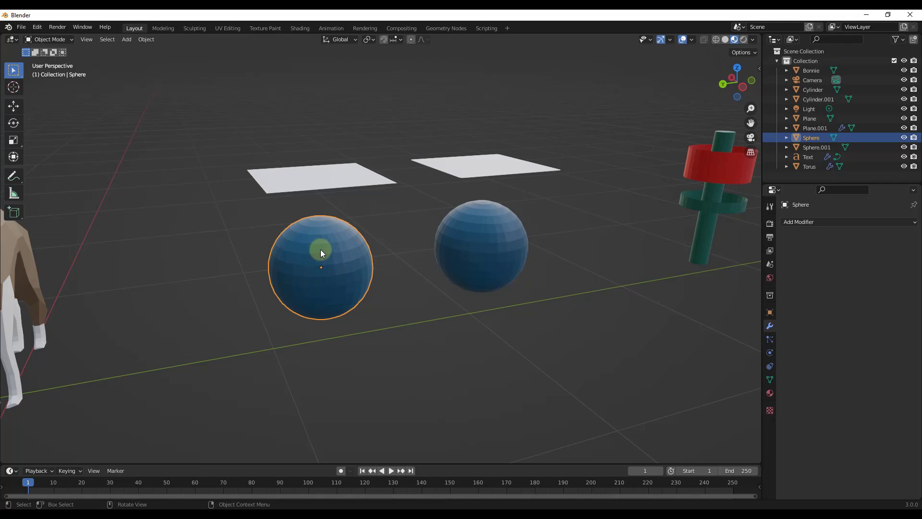
scroll(321, 249, "up", 2)
key("ctrl+z")
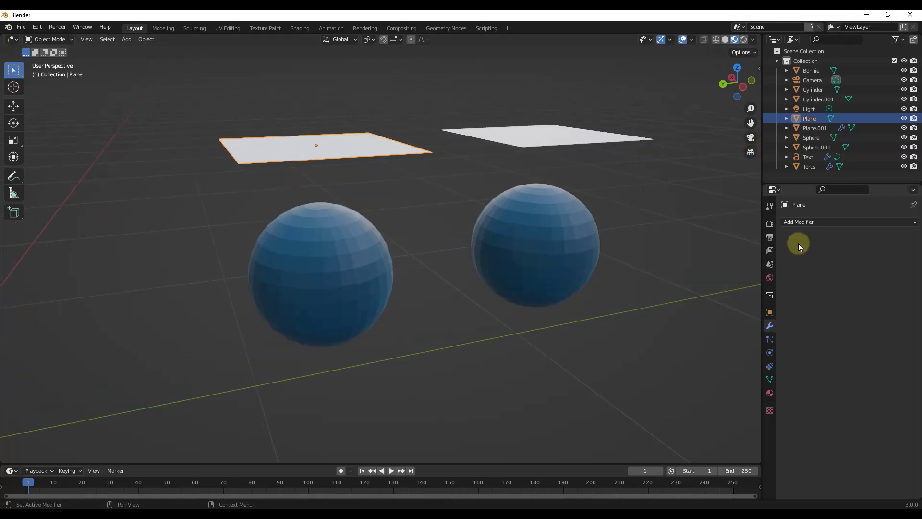
Step: Add a Shrinkwrap modifier to the selected plane and set its target to the sphere directly beneath it
left_click(806, 222)
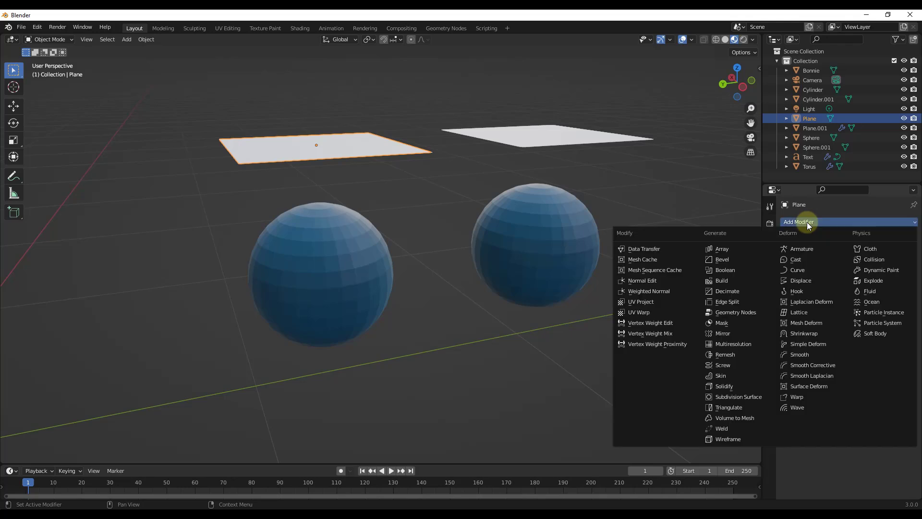
left_click(803, 334)
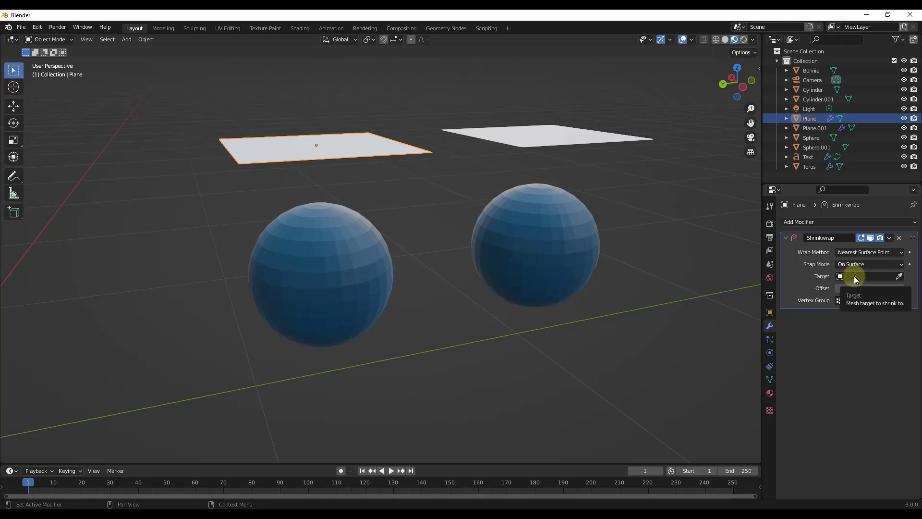
left_click(899, 276)
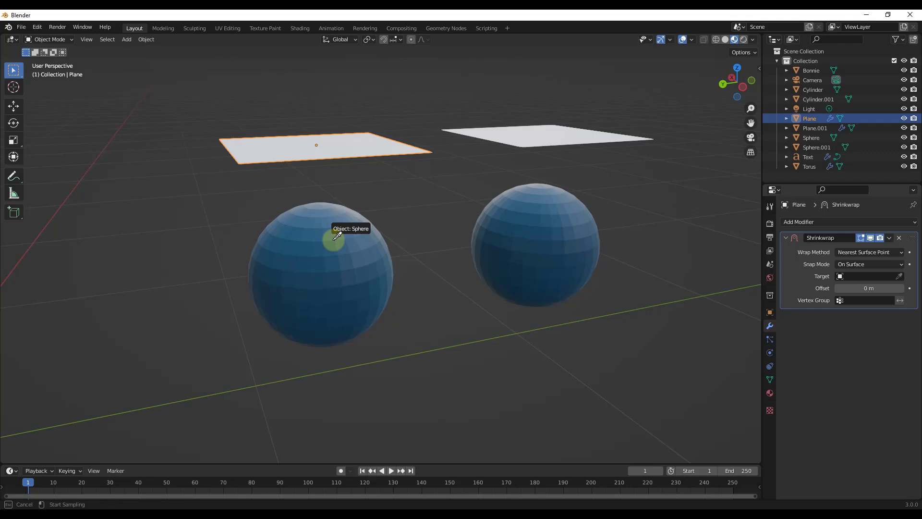
left_click(334, 237)
Step: Examine the shrinkwrapped plane on the sphere and compare it with its original corner vertices in Edit Mode
scroll(325, 230, "up", 5)
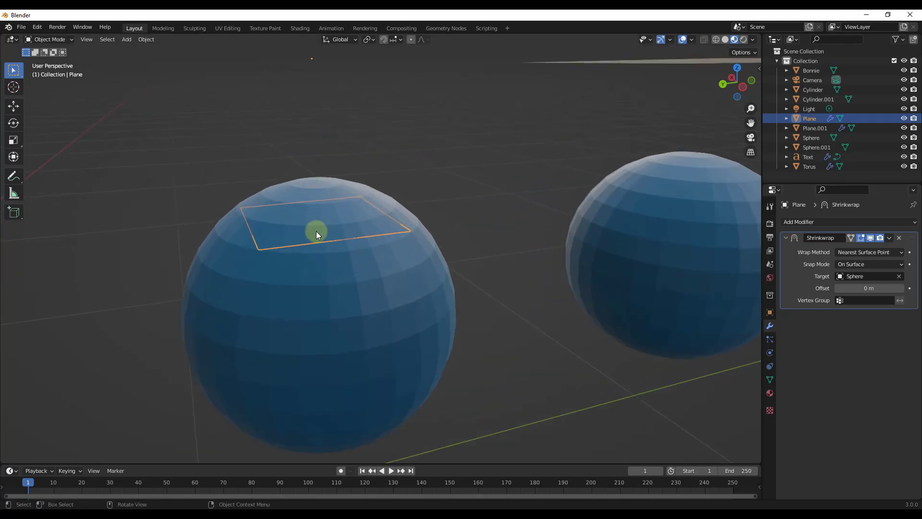
middle_click_drag(324, 231, 307, 246)
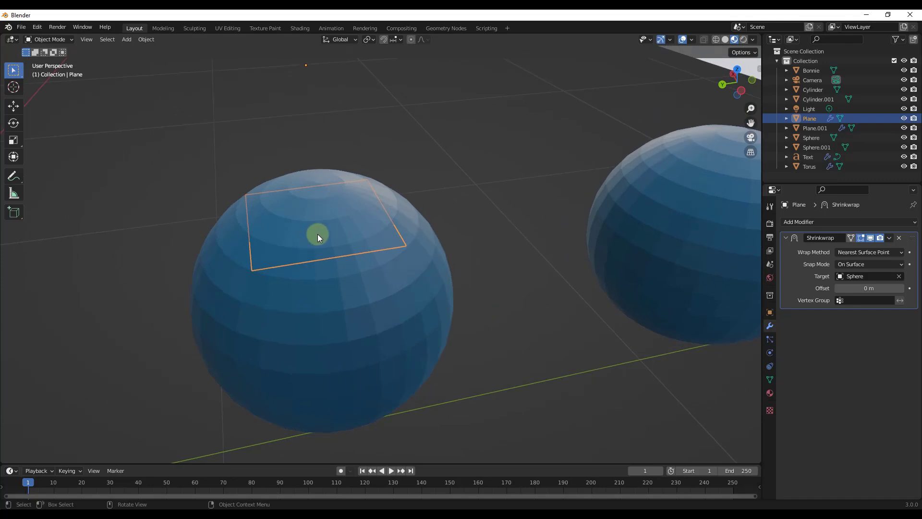
middle_click_drag(319, 229, 351, 220)
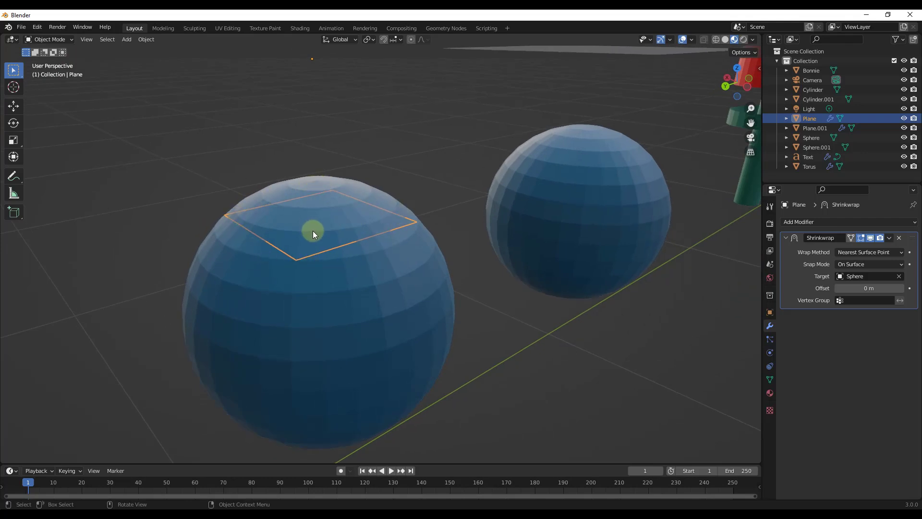
key("Tab")
middle_click_drag(311, 220, 307, 240)
scroll(308, 240, "down", 4)
key("1")
middle_click_drag(362, 252, 285, 173)
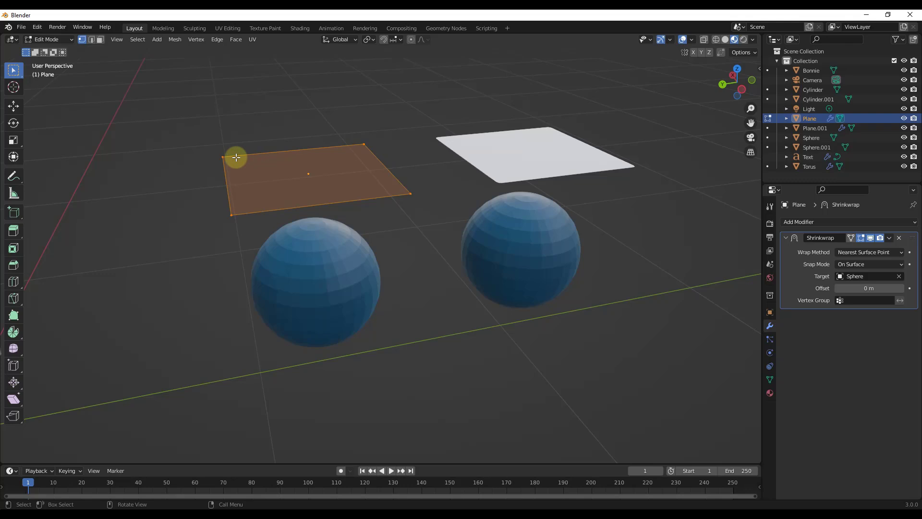
Step: Examine in Object Mode how each corner of the shrinkwrapped plane meets the sphere's surface from several angles
key("Tab")
middle_click_drag(307, 232, 376, 259)
scroll(260, 230, "up", 5)
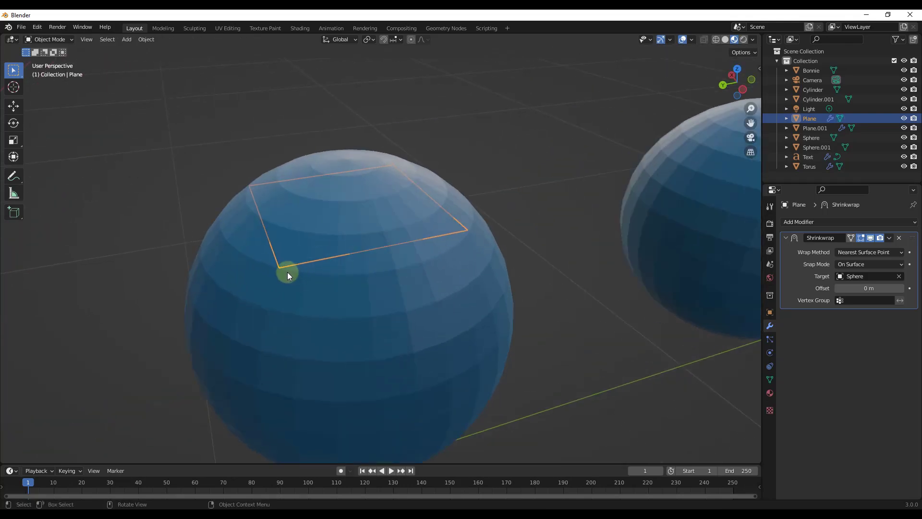
scroll(279, 269, "up", 4)
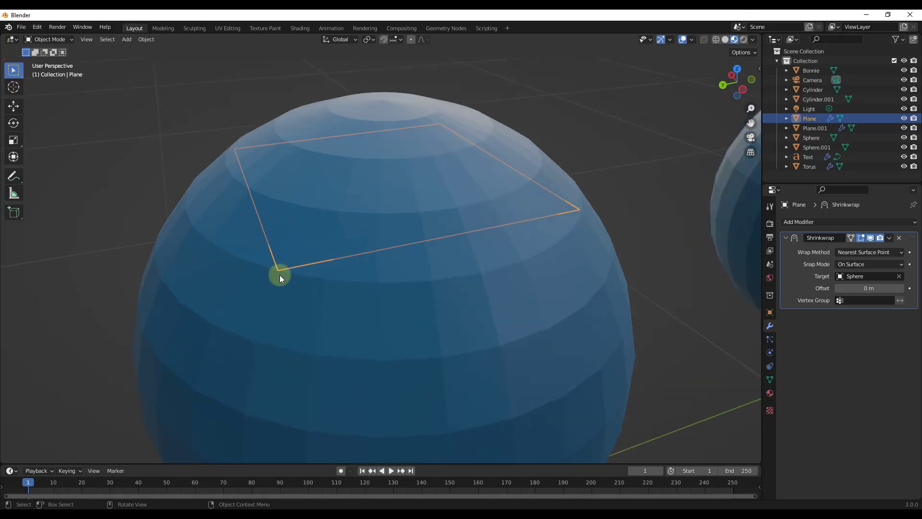
mouse_move(278, 277)
middle_mouse_down()
mouse_move(304, 291)
mouse_move(288, 269)
middle_mouse_up()
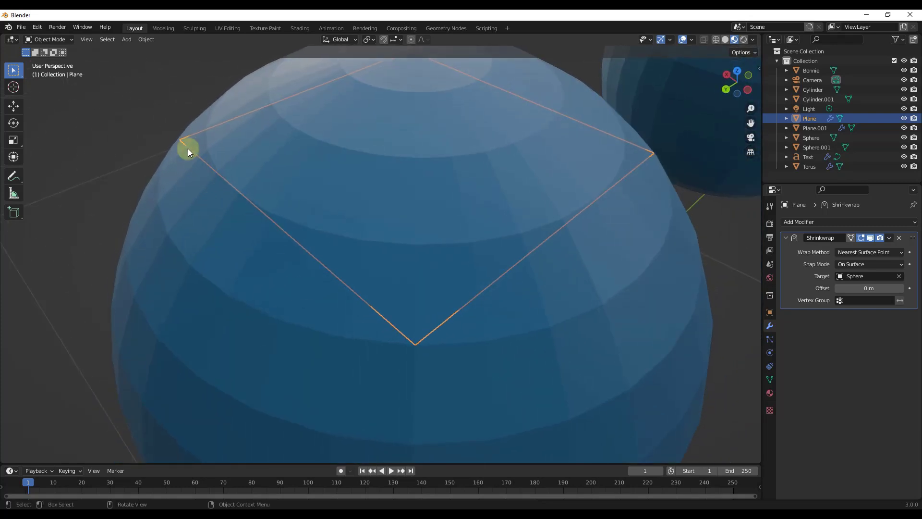
middle_click_drag(641, 157, 622, 342)
scroll(622, 282, "down", 6)
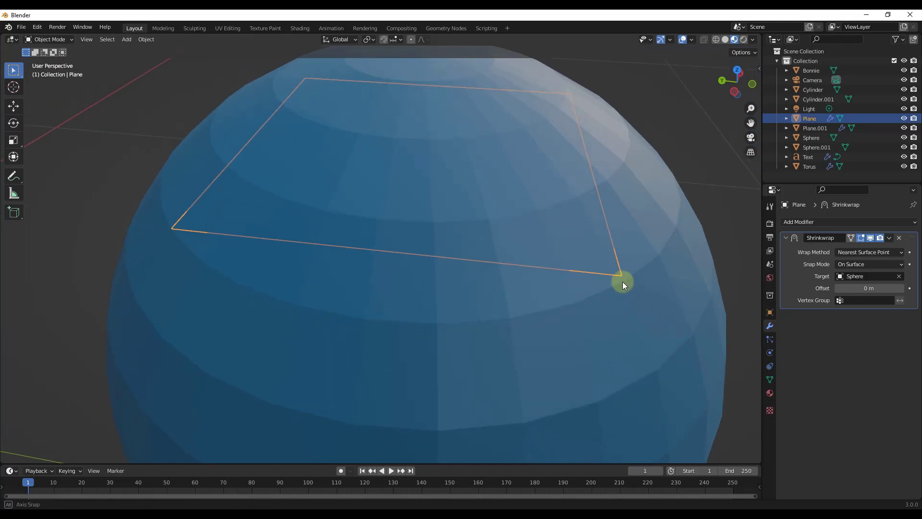
middle_click_drag(415, 244, 448, 242)
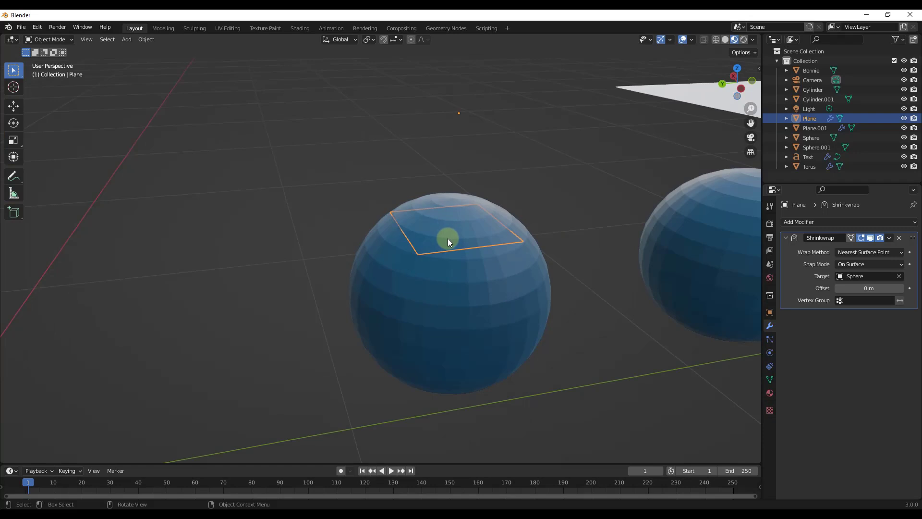
scroll(425, 263, "down", 5)
Step: Select the second plane, Plane.001, and inspect its densely subdivided mesh in Edit Mode, returning to Object Mode
middle_click_drag(396, 264, 629, 199)
left_click(518, 208)
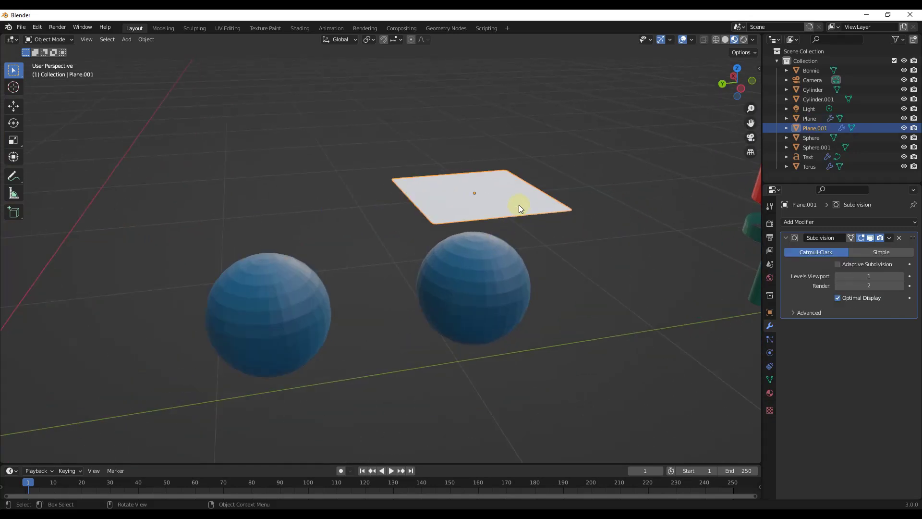
scroll(605, 246, "up", 4)
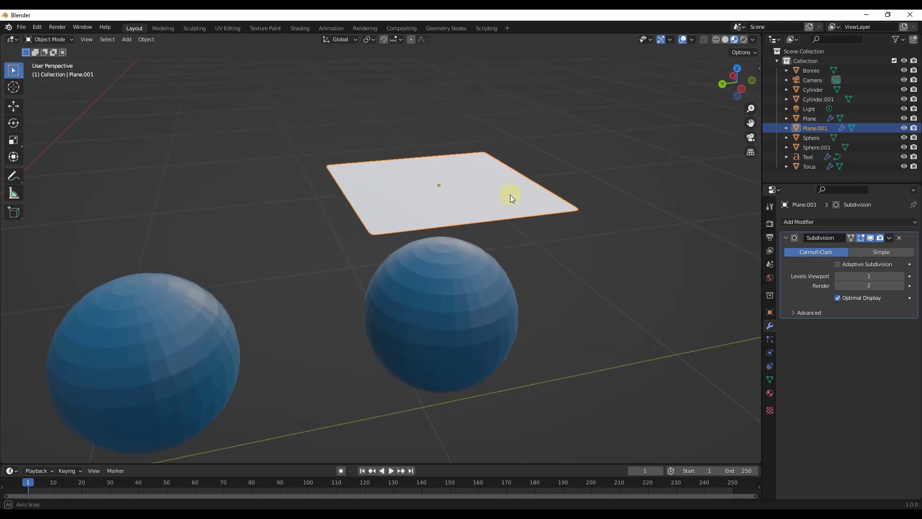
key("Tab")
middle_click_drag(523, 193, 521, 214)
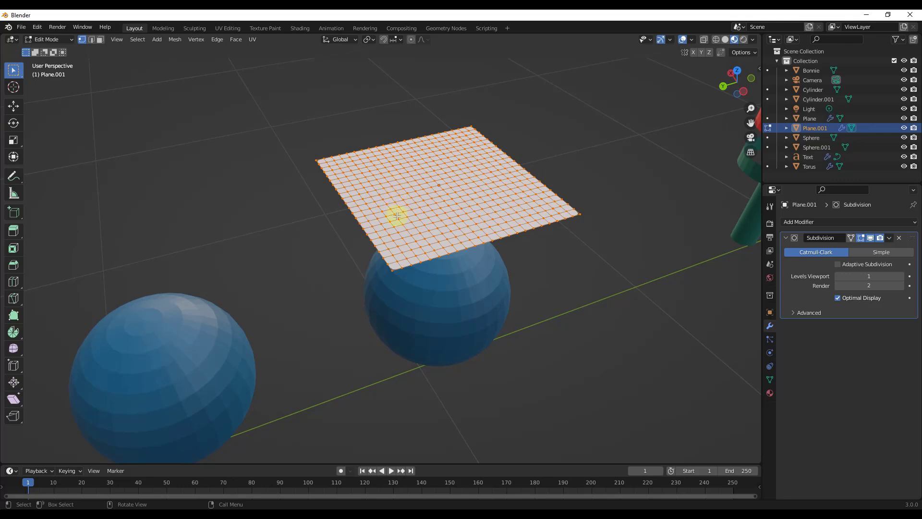
key("Tab")
Step: Rotate the sphere beneath the subdivided plane by 90° around the global X axis
left_click(462, 295)
key("s")
key("r")
key("x")
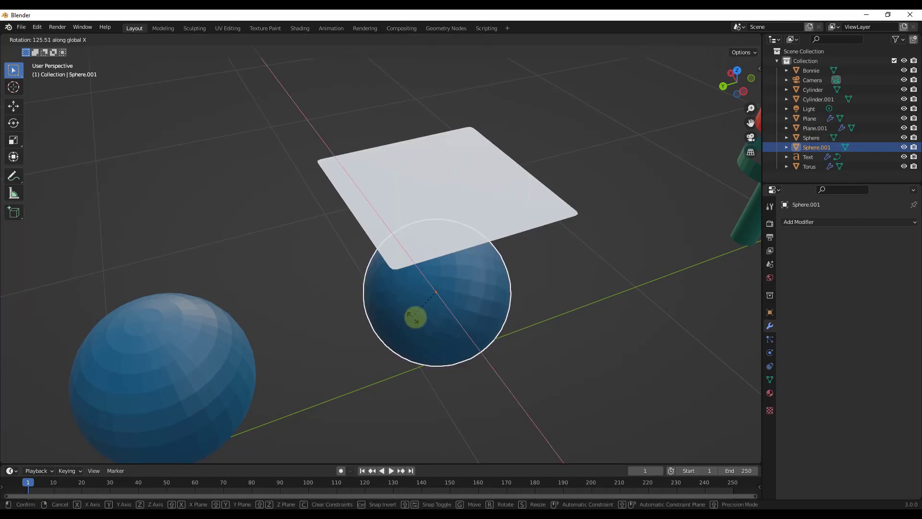
type("90")
key("Return")
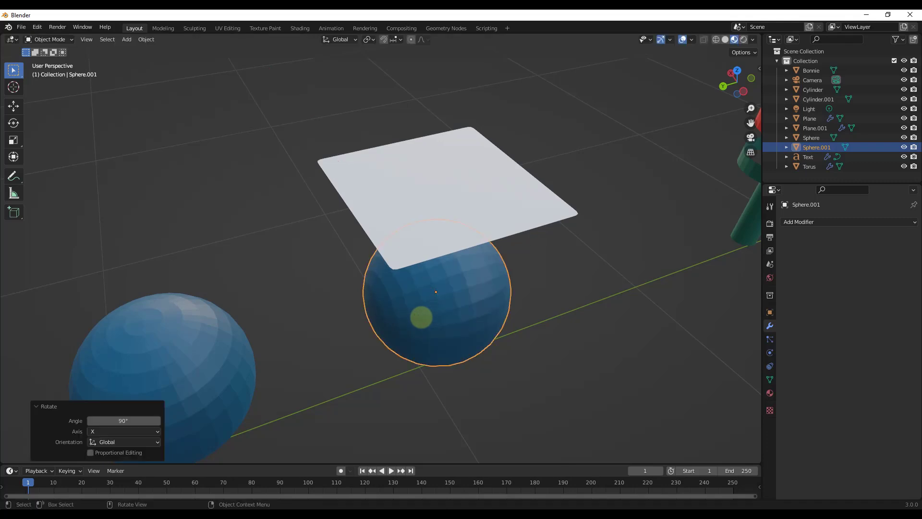
middle_click_drag(456, 317, 443, 293)
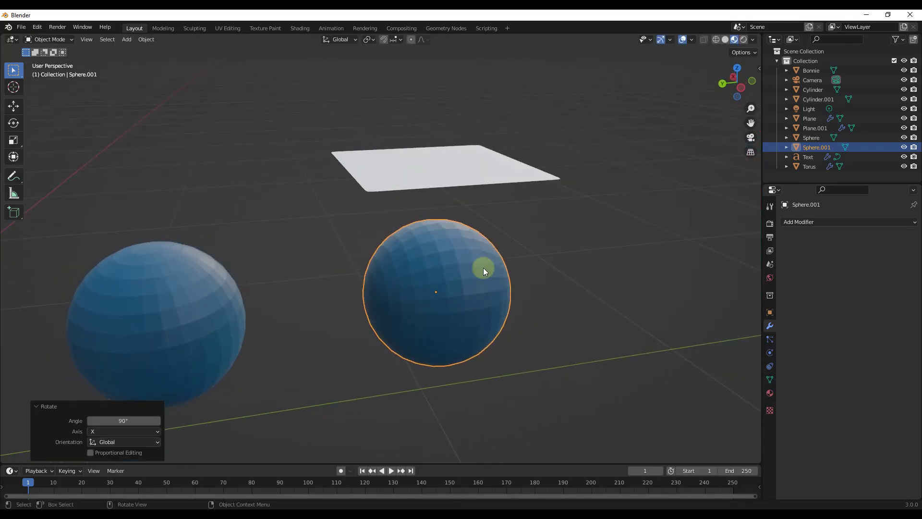
Step: Replace the Subdivision modifier on Plane.001 with a Shrinkwrap modifier that targets Sphere.001
scroll(482, 259, "up", 3)
left_click(391, 146)
key("Tab")
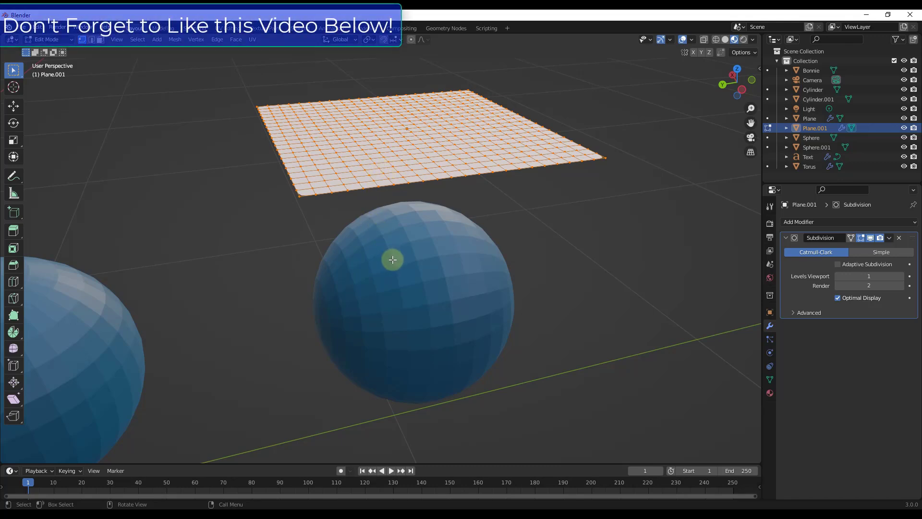
left_click(825, 219)
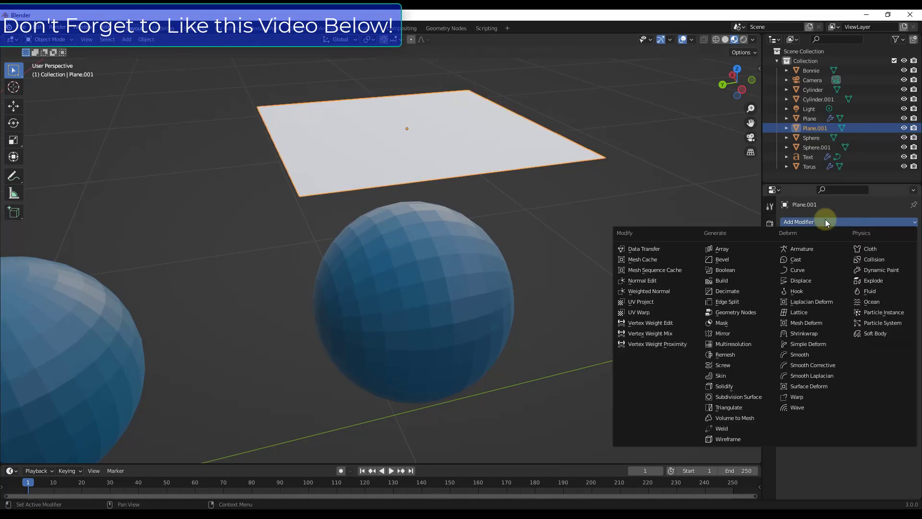
left_click(803, 333)
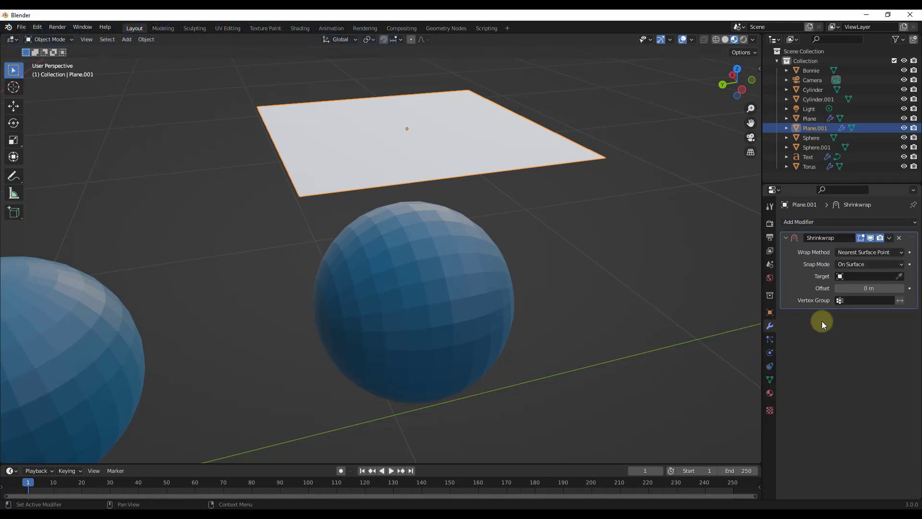
left_click(900, 276)
left_click(446, 263)
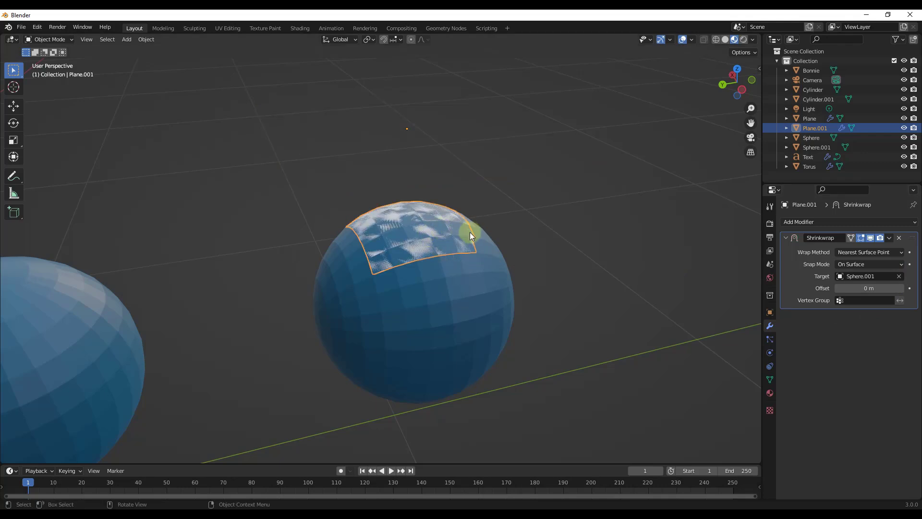
Step: Examine closely how the subdivided plane's surface and edges follow the facets of Sphere.001
scroll(439, 246, "up", 5)
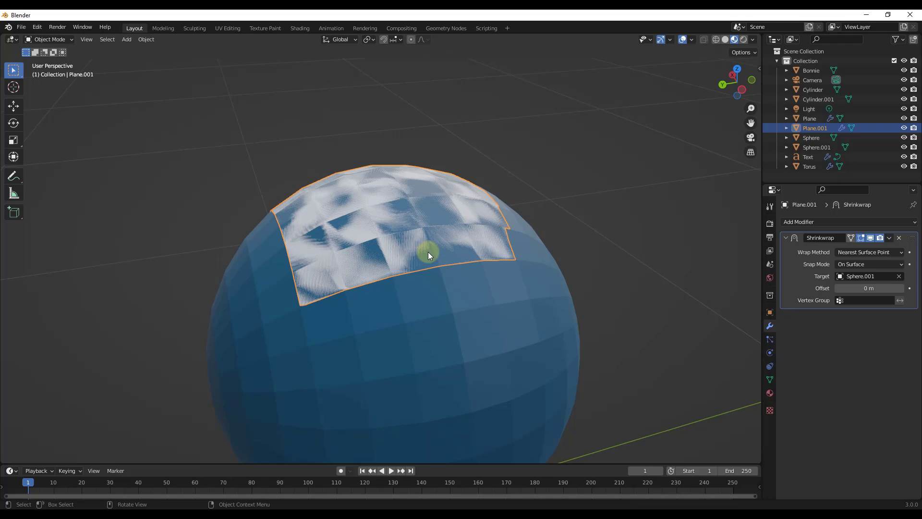
scroll(423, 250, "up", 2)
mouse_move(407, 252)
middle_mouse_down()
mouse_move(438, 243)
mouse_move(418, 250)
mouse_move(437, 241)
mouse_move(411, 239)
middle_mouse_up()
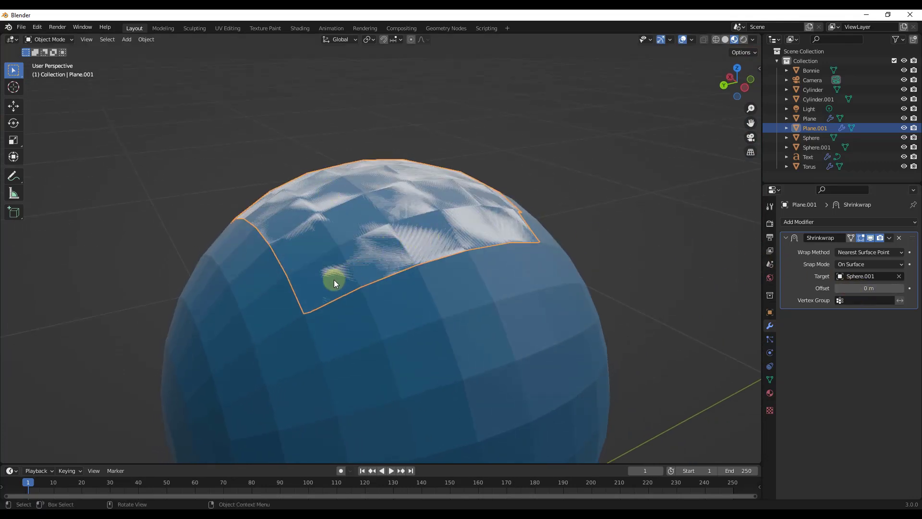
scroll(336, 277, "up", 2)
scroll(302, 307, "up", 3)
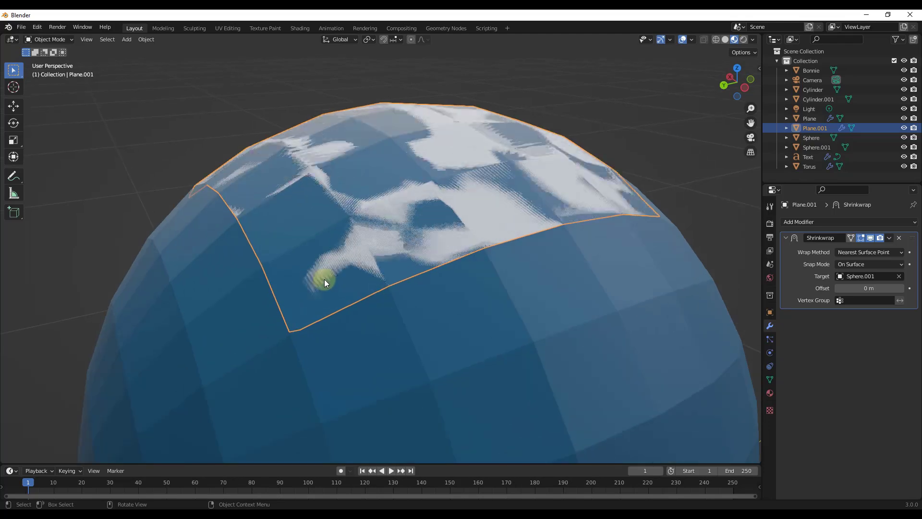
middle_click_drag(414, 274, 369, 189)
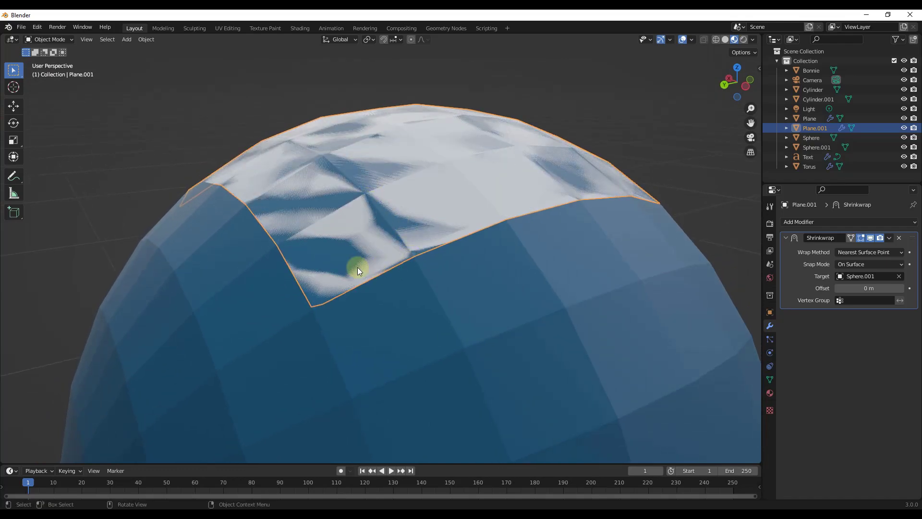
mouse_move(378, 301)
middle_mouse_down()
mouse_move(403, 273)
mouse_move(401, 256)
mouse_move(349, 291)
mouse_move(373, 309)
mouse_move(385, 299)
middle_mouse_up()
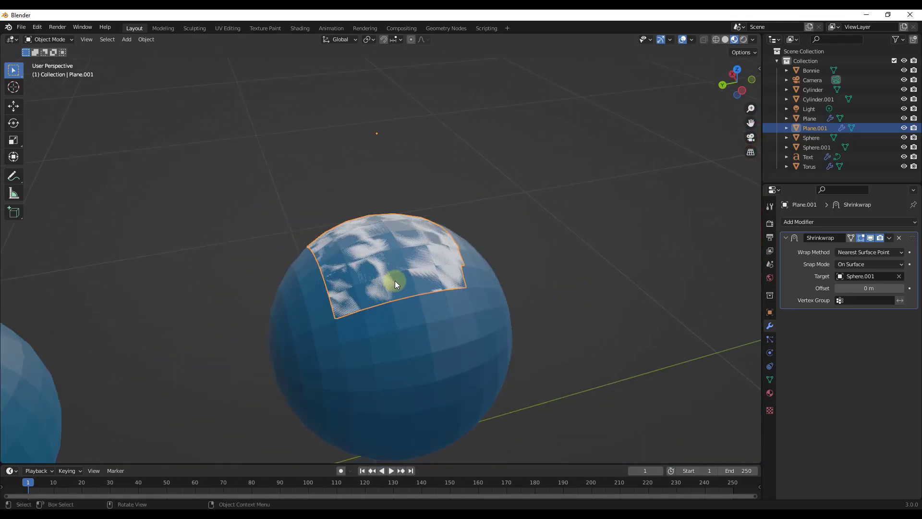
Step: Move Plane.001 freely above Sphere.001 and examine how its wrapped shape follows the sphere
key("g")
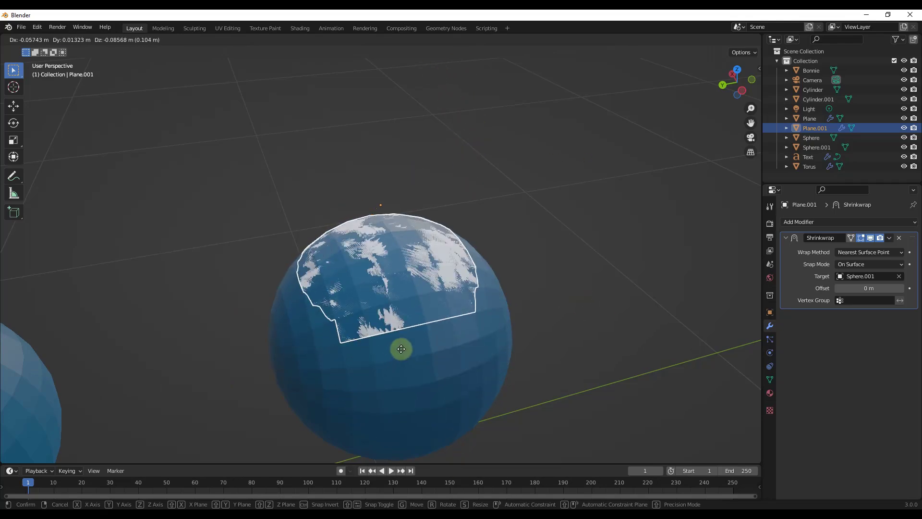
left_click(429, 338)
scroll(428, 338, "down", 6)
middle_click_drag(420, 320, 443, 283)
scroll(408, 310, "up", 8)
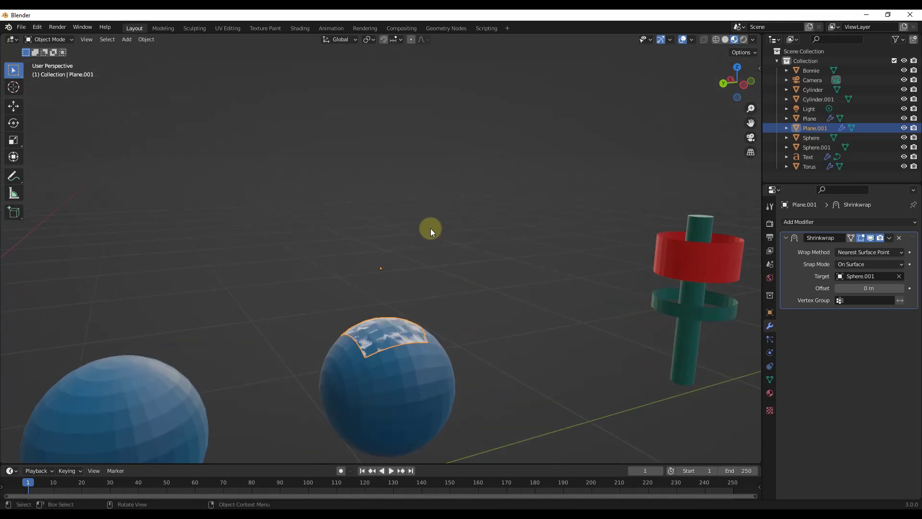
middle_click_drag(428, 229, 378, 366)
scroll(410, 304, "up", 3)
middle_click_drag(409, 304, 411, 319)
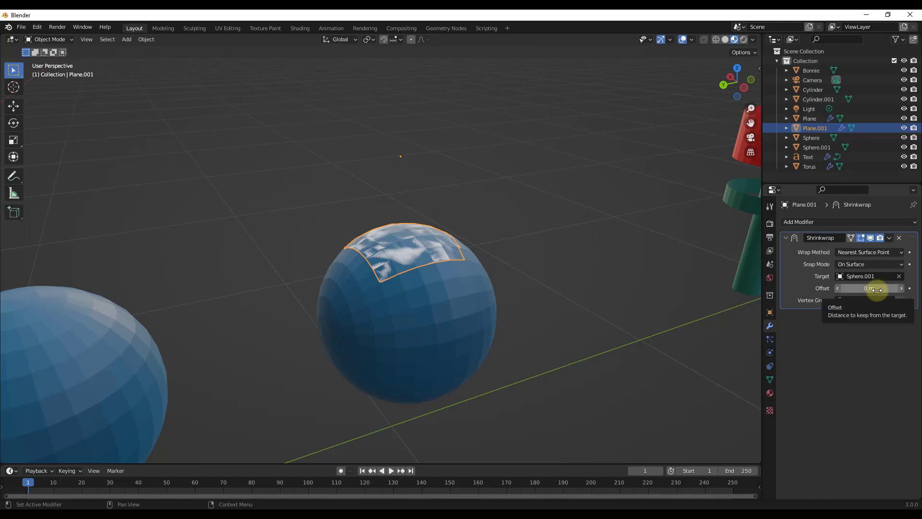
Step: Raise the Shrinkwrap offset of Plane.001 to 0.24 m so it floats clear of the sphere
scroll(402, 268, "up", 5)
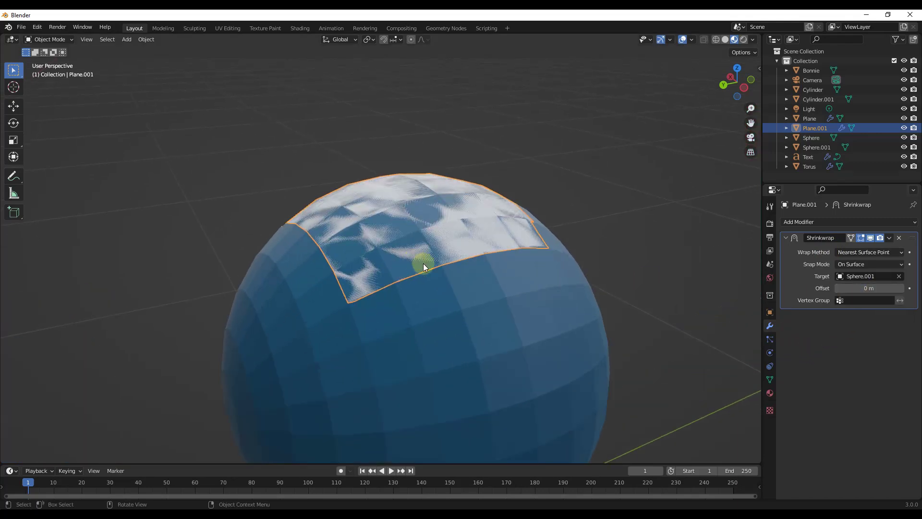
left_click(901, 288)
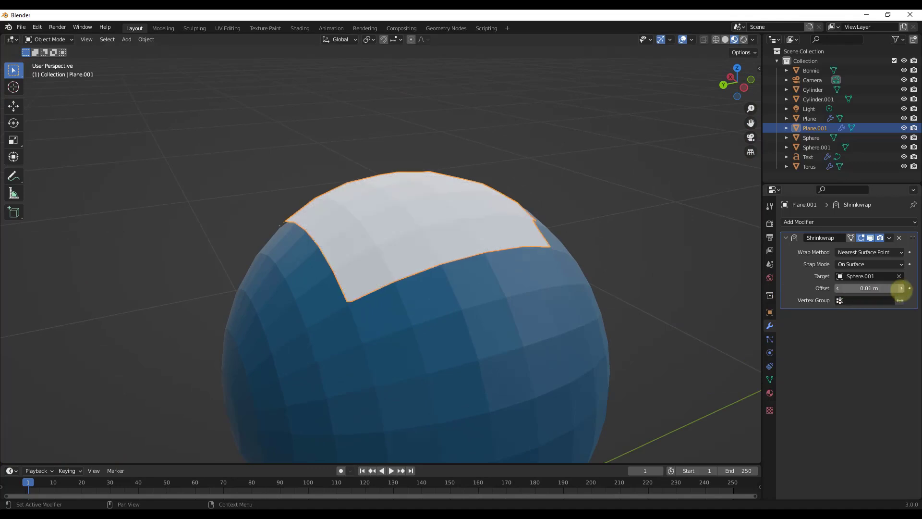
left_click(901, 288)
left_click_drag(891, 289, 898, 290)
middle_click_drag(470, 275, 504, 278)
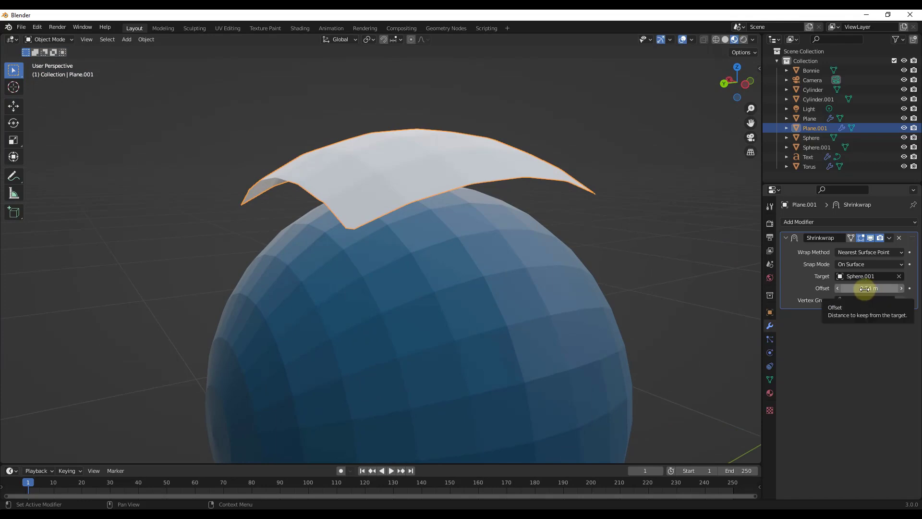
scroll(439, 236, "down", 3)
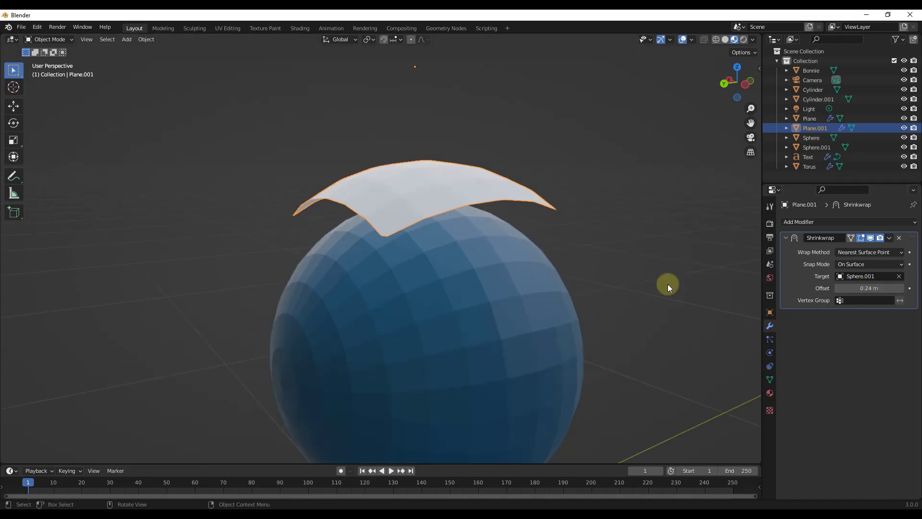
Step: Reduce the Shrinkwrap offset of Plane.001 to 0.01 m so it sits just above the sphere's surface
left_click(838, 288)
left_click(838, 288)
left_click(838, 288)
left_click(838, 288)
left_click(838, 288)
left_click(839, 288)
left_click(838, 288)
left_click(838, 288)
left_click(838, 289)
left_click(838, 289)
left_click(838, 288)
left_click(838, 288)
left_click(838, 288)
left_click(838, 288)
left_click(838, 288)
left_click(838, 288)
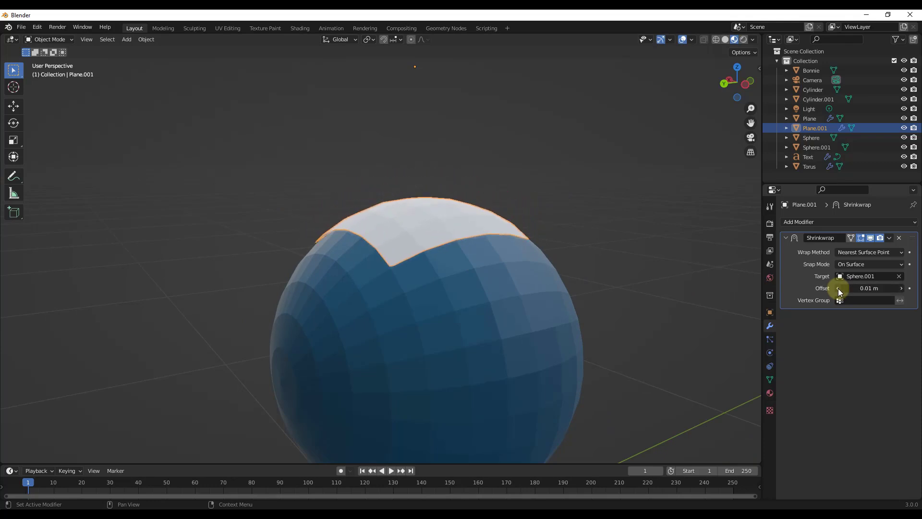
left_click(838, 288)
left_click(902, 288)
middle_click_drag(431, 261, 465, 274)
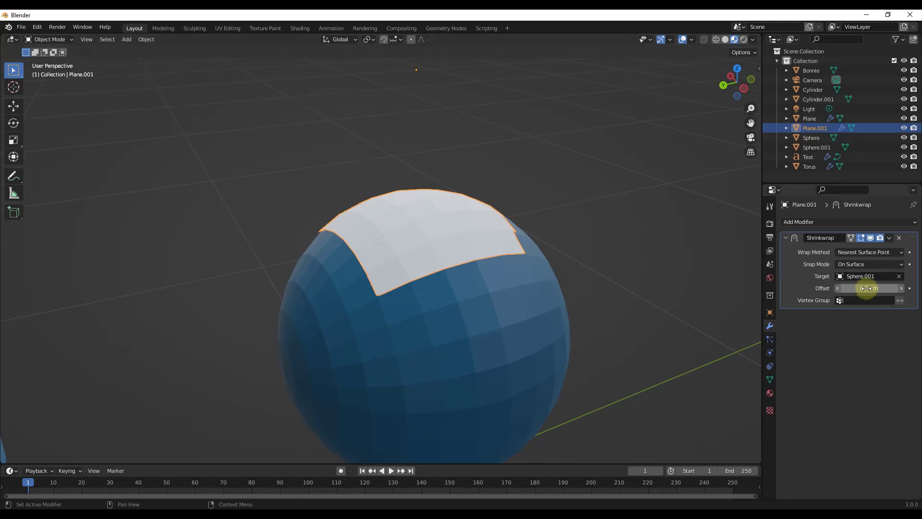
middle_click_drag(404, 238, 379, 214)
Step: Duplicate Plane.001 together with its sphere and place the copies about -0.60 m along the global Y axis
scroll(362, 298, "down", 6)
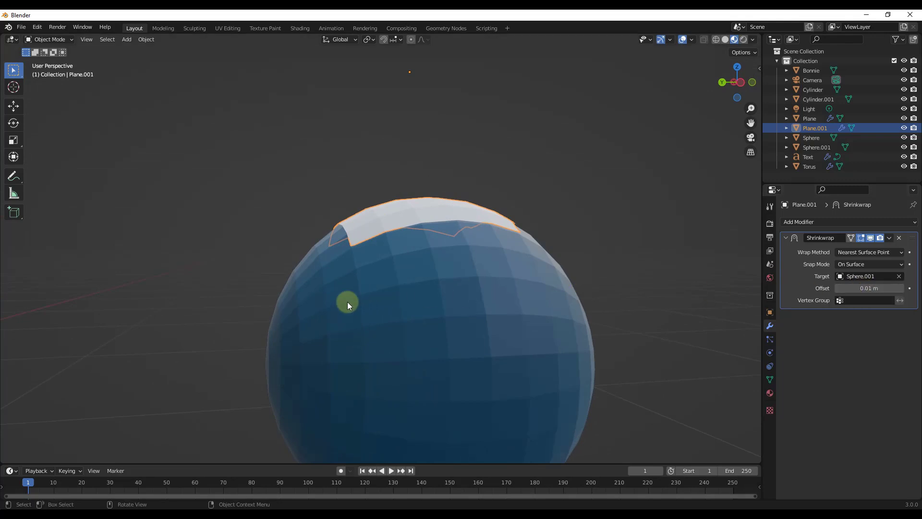
middle_click_drag(336, 306, 381, 287)
left_click(387, 304)
left_click(371, 282)
left_click(384, 327, "shift")
key("shift+d")
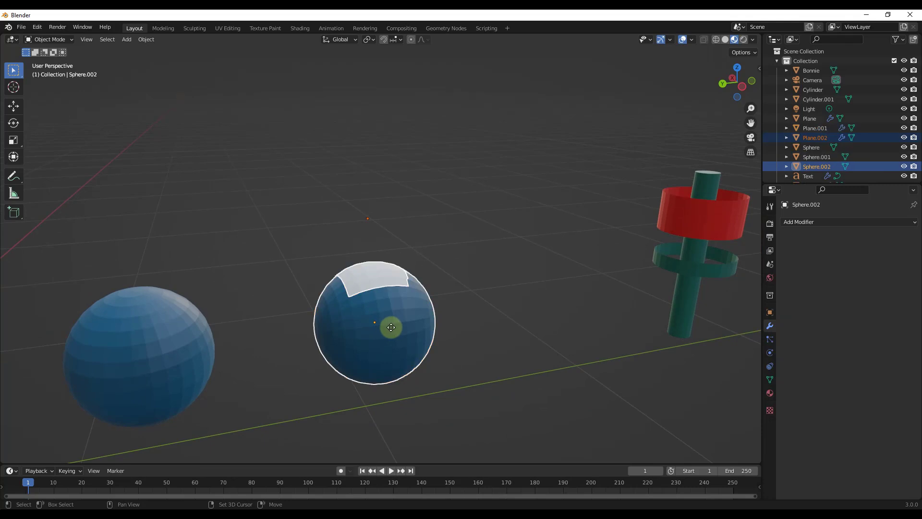
key("y")
left_click(609, 299)
scroll(610, 299, "up", 5)
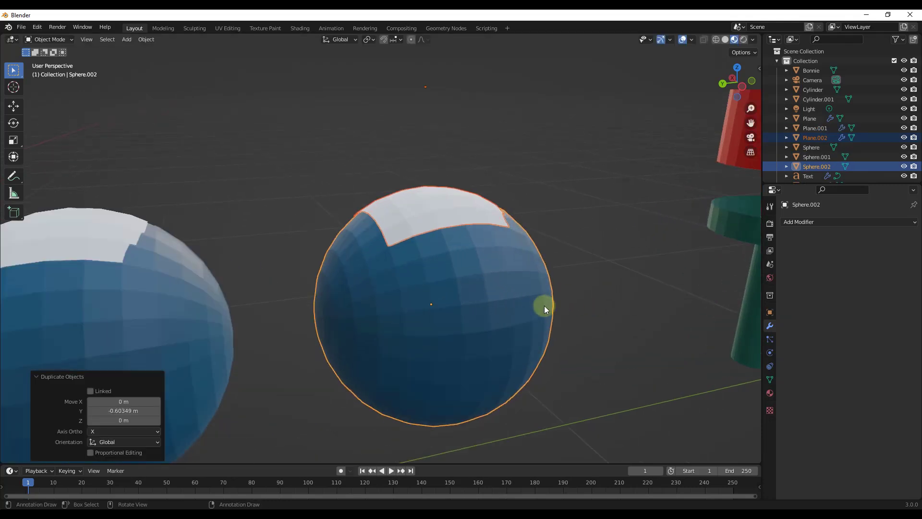
Step: Add a Subdivision Surface modifier to the duplicated sphere, Sphere.002
left_click(470, 310)
middle_click_drag(431, 304, 449, 308)
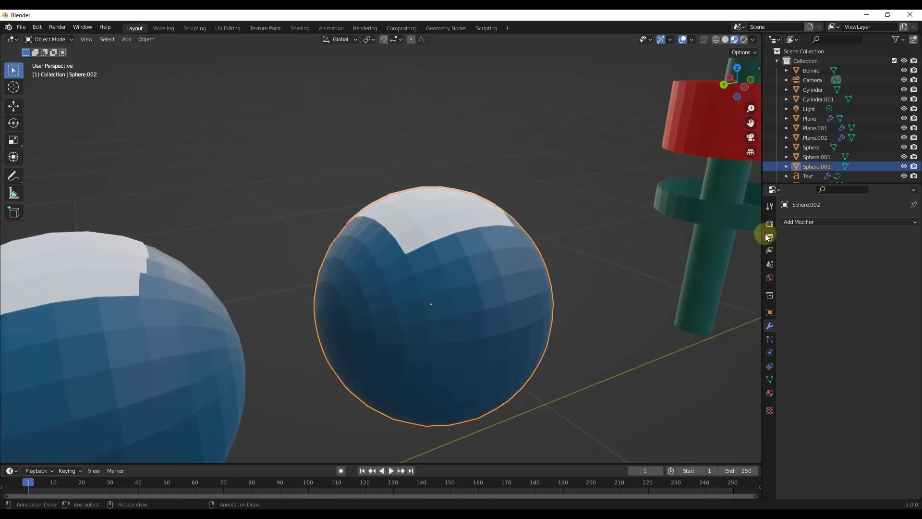
left_click(803, 223)
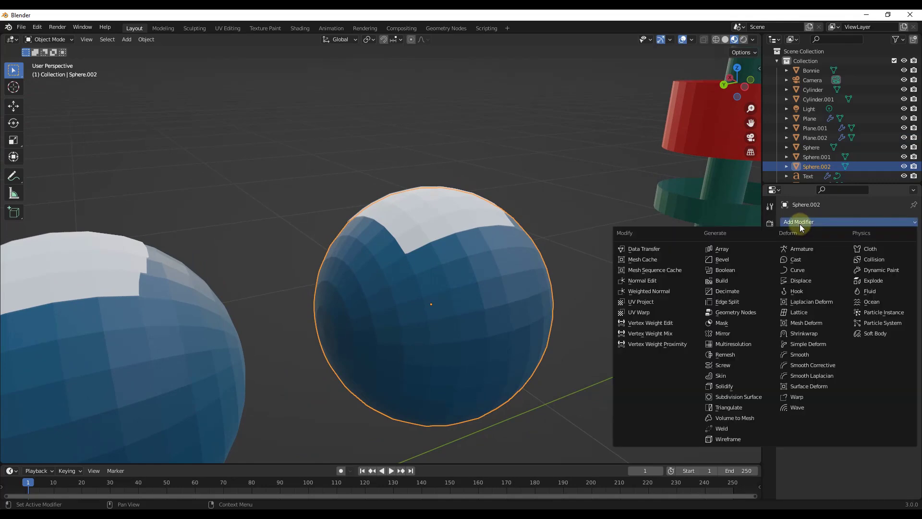
left_click(735, 396)
scroll(457, 232, "up", 3)
middle_click_drag(428, 235, 391, 272)
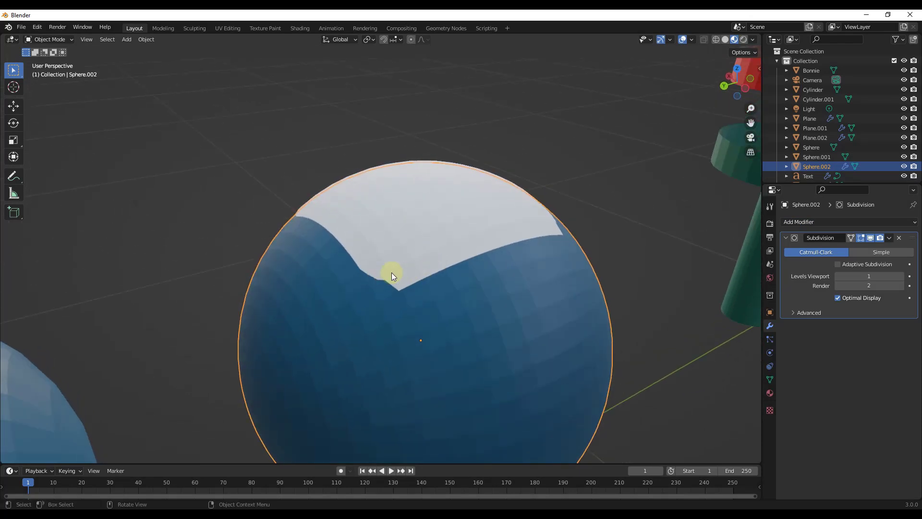
Step: Select Plane.002 and inspect its subdivided mesh in Edit Mode, returning to Object Mode
left_click(435, 233)
key("Tab")
key("Tab")
scroll(447, 227, "down", 5)
key("Tab")
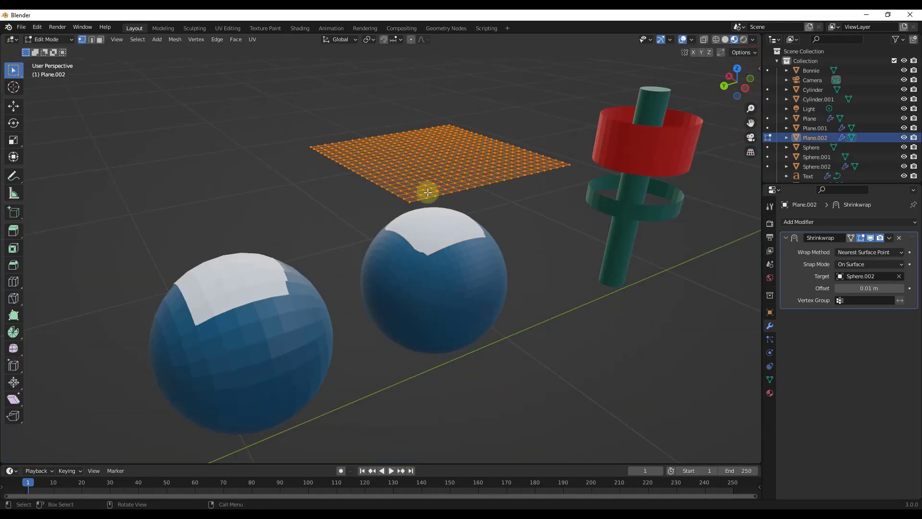
key("Tab")
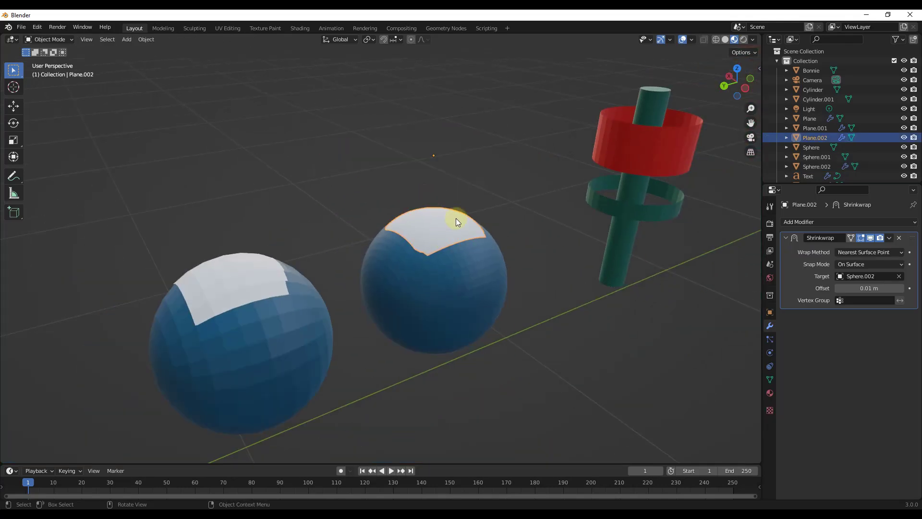
scroll(457, 219, "up", 5)
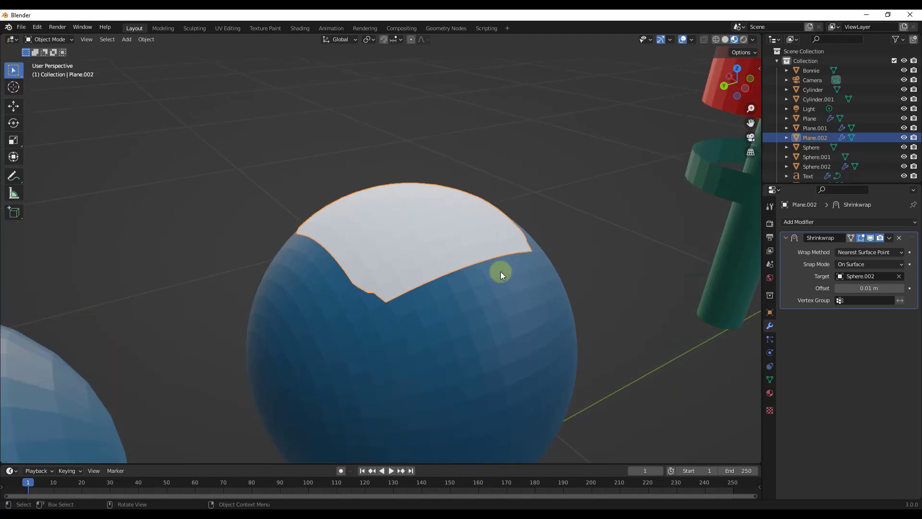
Step: Set the viewport subdivision level of Sphere.002 to 3
left_click(576, 321)
left_click(901, 276)
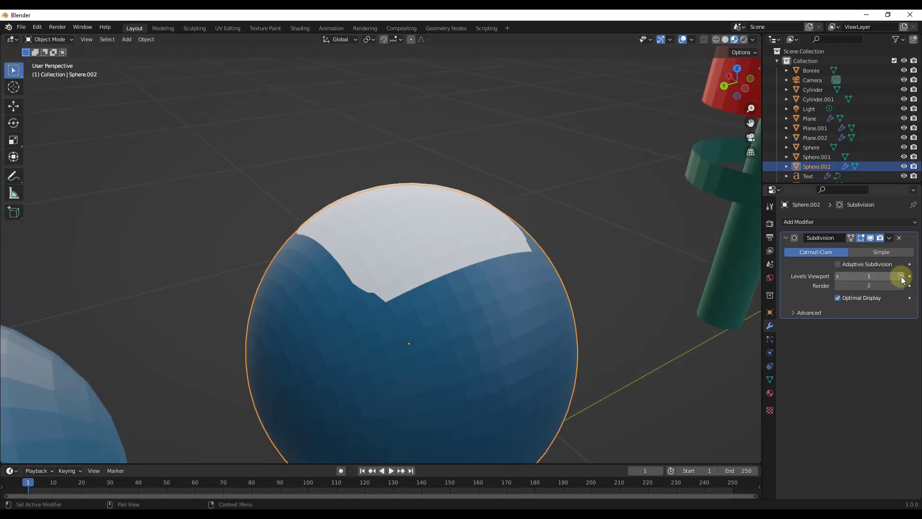
left_click(901, 276)
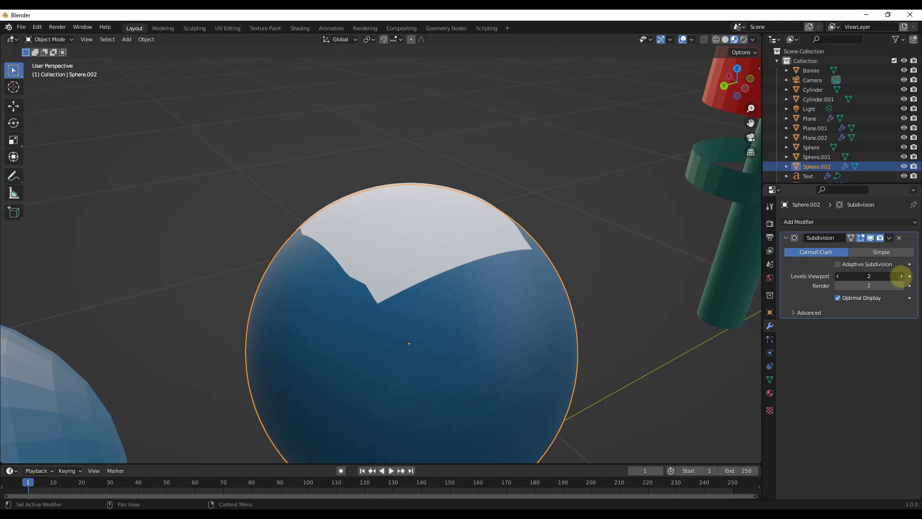
middle_click_drag(495, 270, 422, 255)
scroll(434, 249, "up", 2)
Step: Select Plane.002, examine its wrapped edges, and move it along the global X axis over the smoothed sphere
left_click(434, 248)
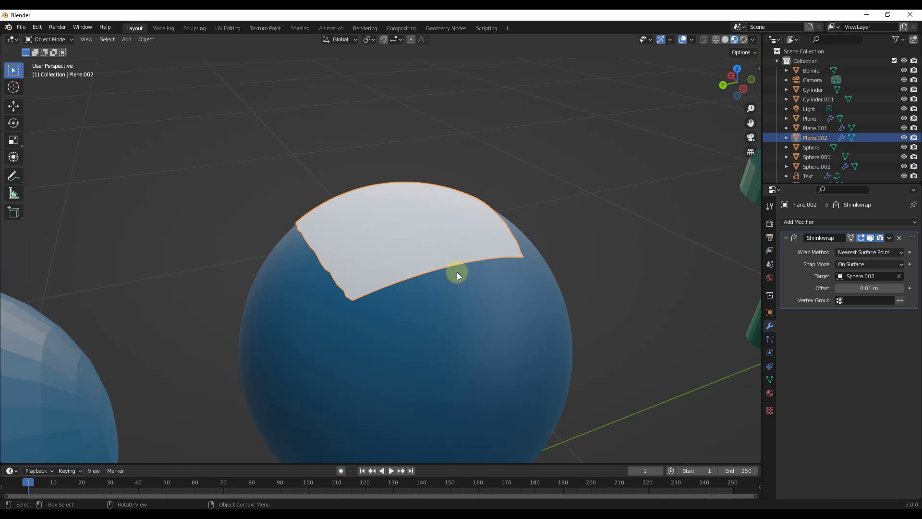
scroll(337, 297, "up", 3)
scroll(399, 284, "down", 3)
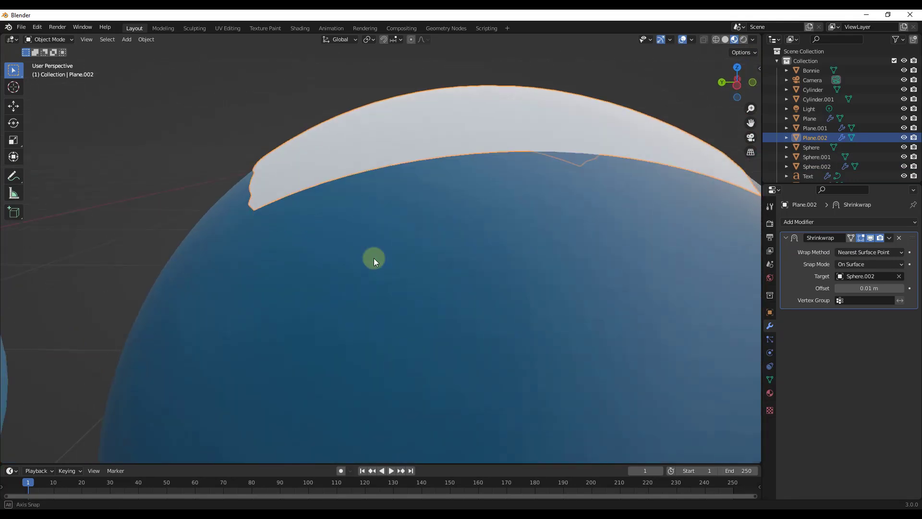
middle_click_drag(372, 255, 441, 243)
scroll(441, 243, "down", 2)
key("g")
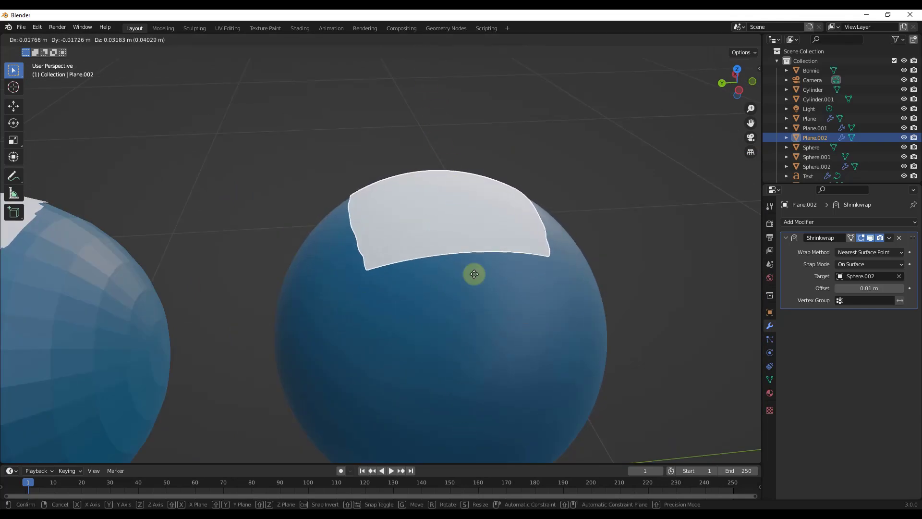
key("x")
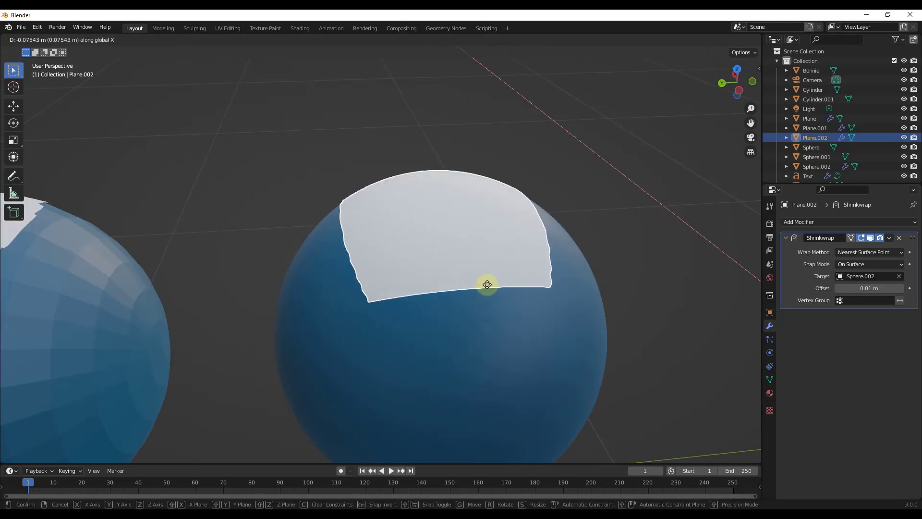
left_click(485, 235)
scroll(486, 236, "down", 5)
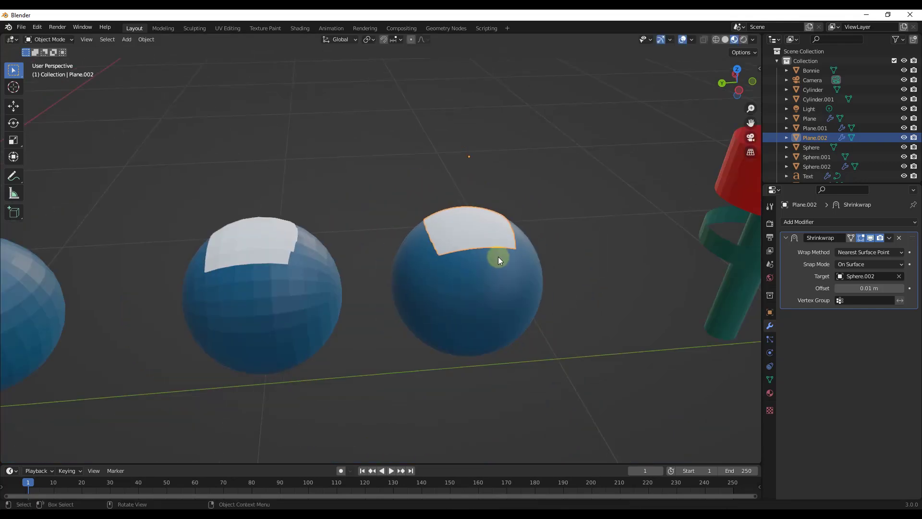
Step: Inspect Sphere.002 and its wrapped plane by selecting each in turn, leaving the plane selected
middle_click_drag(497, 257, 514, 244)
scroll(514, 244, "up", 5)
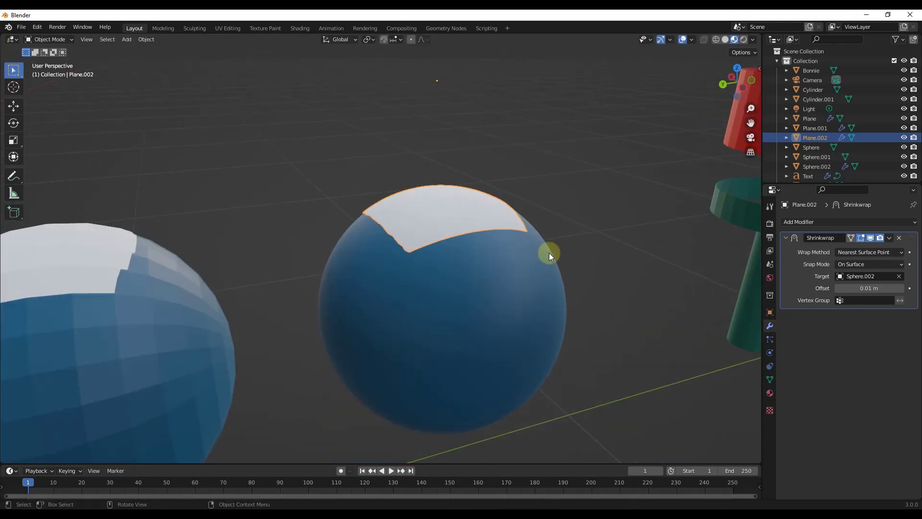
left_click(526, 282)
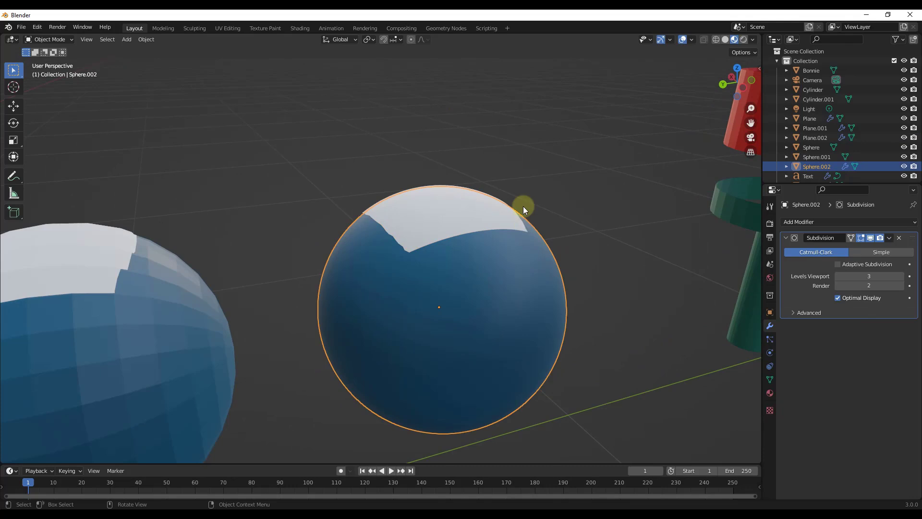
left_click(458, 214)
scroll(518, 218, "up", 4)
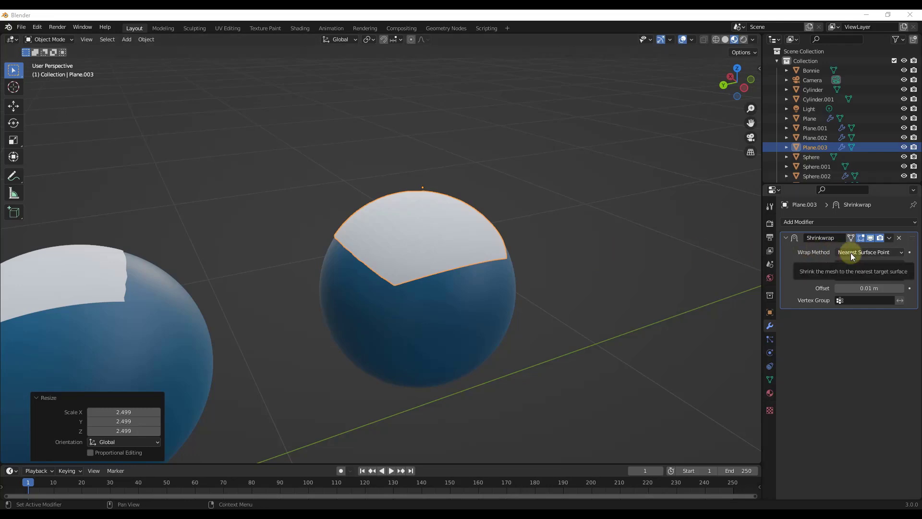
Step: Set the Shrinkwrap wrap method of Plane.003 to Project and examine the projection from the side and from above
left_click(851, 253)
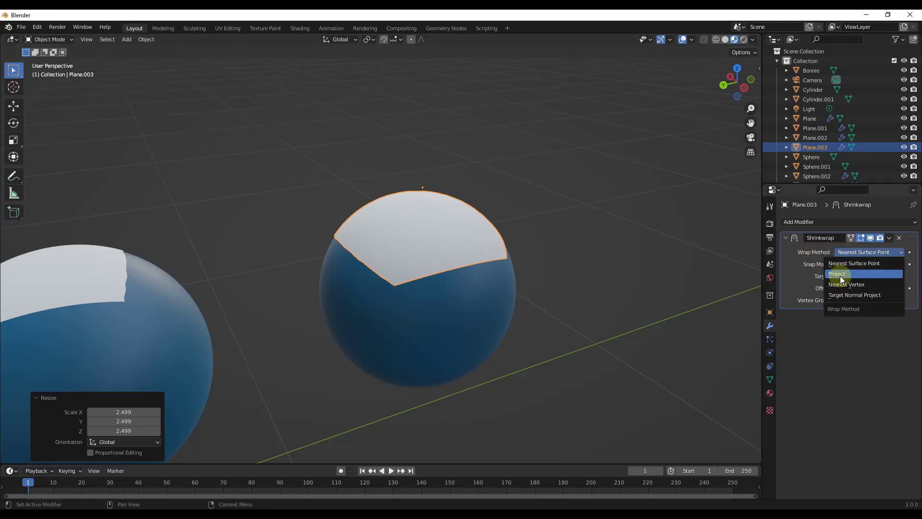
left_click(840, 276)
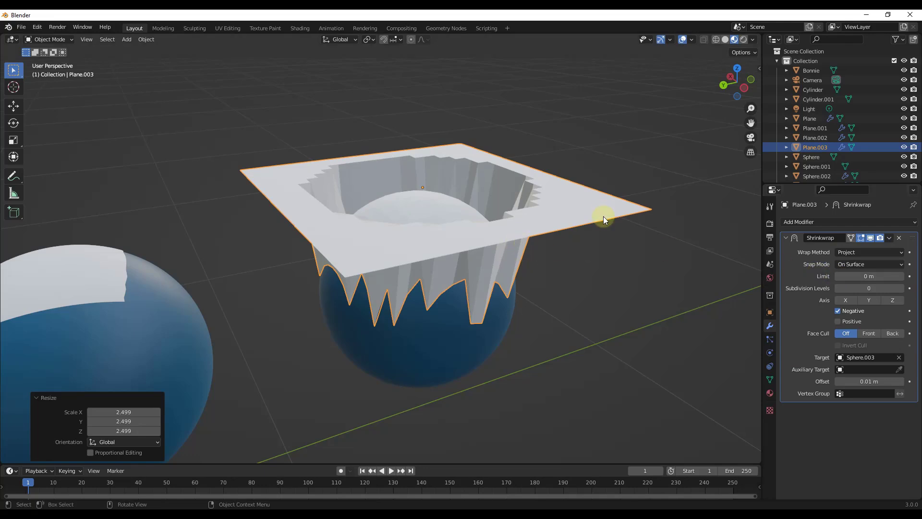
left_click(744, 87)
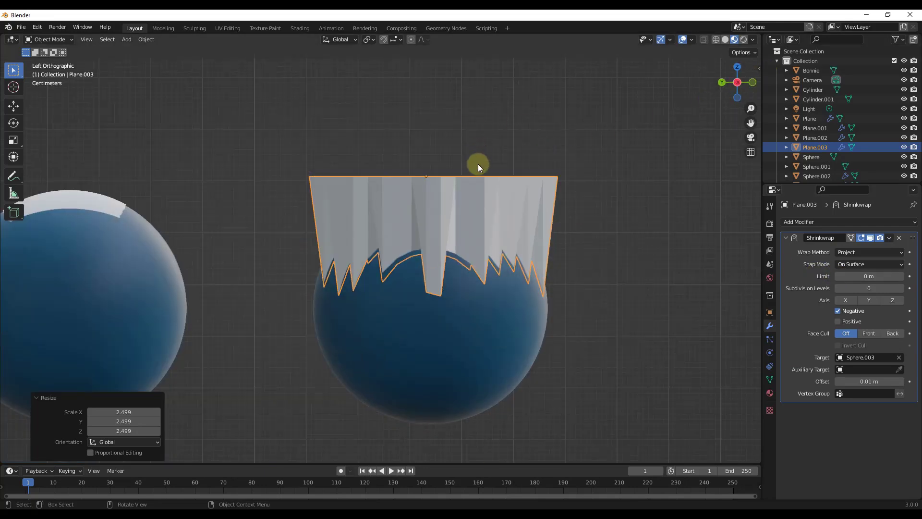
middle_click_drag(433, 203, 446, 266)
middle_click_drag(414, 226, 532, 276)
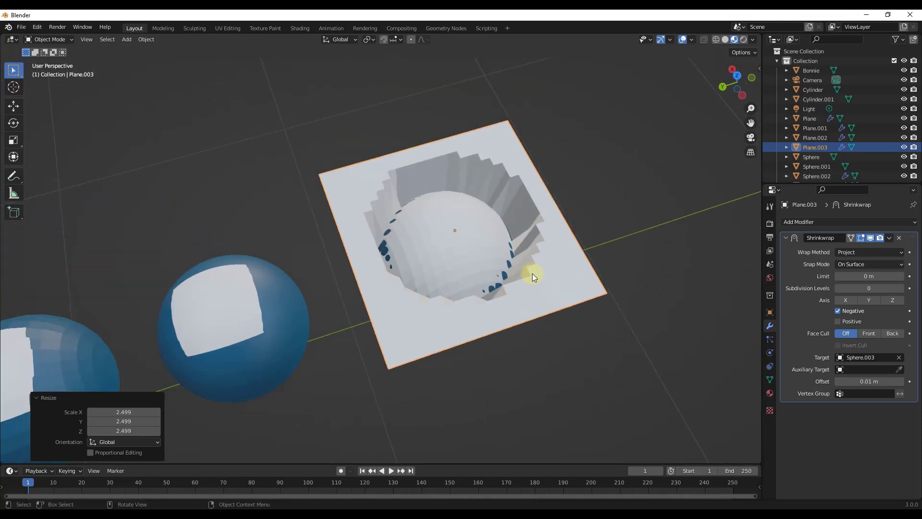
left_click(739, 97)
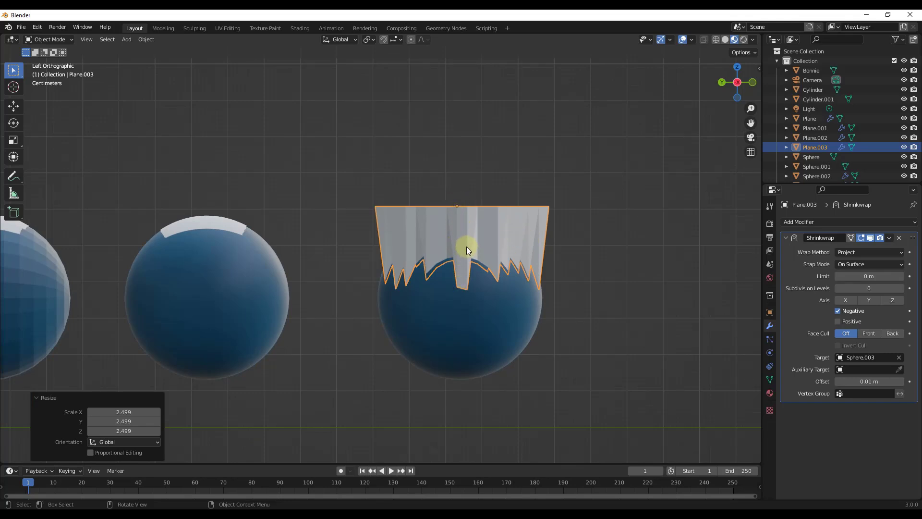
Step: Scale Plane.003 down by a factor of about 0.338 and move it about 0.036 m along the global X axis
middle_click_drag(477, 243, 454, 271)
key("s")
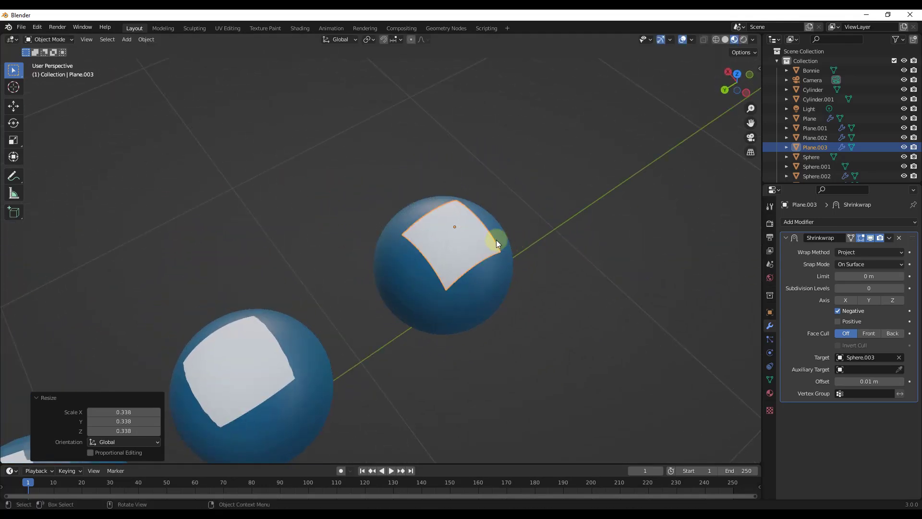
left_click(494, 250)
key("g")
key("x")
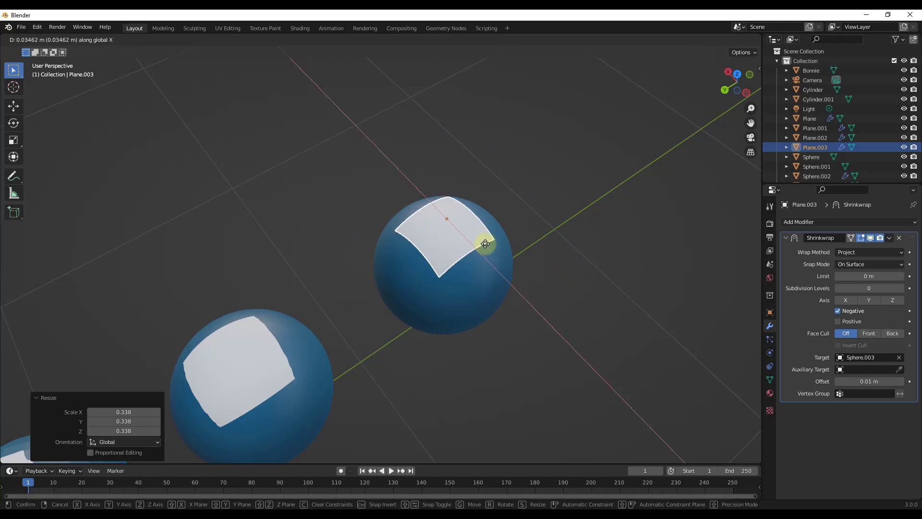
left_click(502, 252)
Step: Examine the edges of the projected Plane.003 up close and compare them with the wrapped plane on the neighbouring sphere
middle_click_drag(503, 253, 386, 233)
scroll(385, 232, "up", 3)
scroll(385, 233, "up", 5)
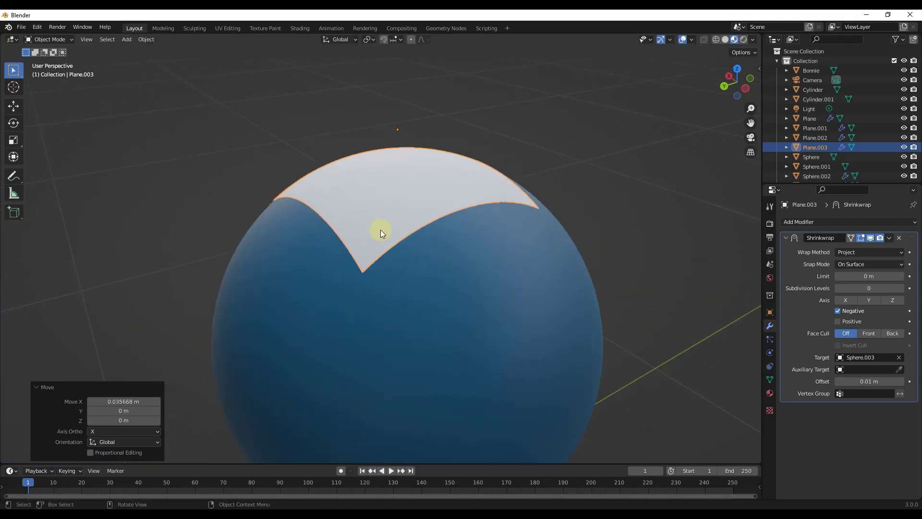
scroll(681, 177, "down", 6)
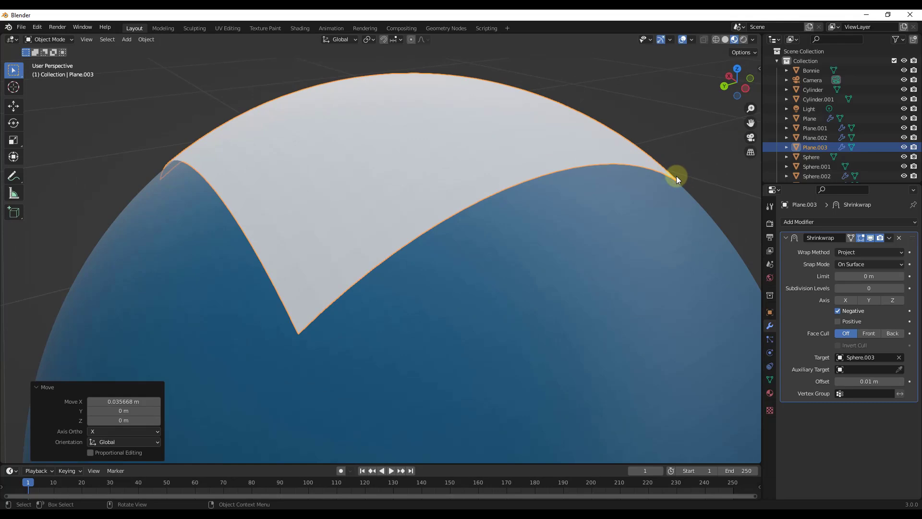
scroll(226, 312, "up", 3)
scroll(178, 333, "up", 2)
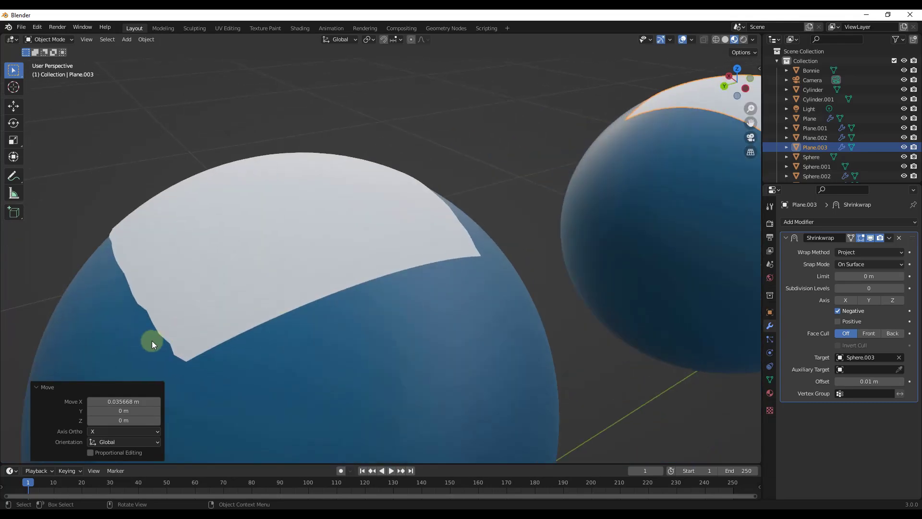
scroll(168, 321, "down", 5)
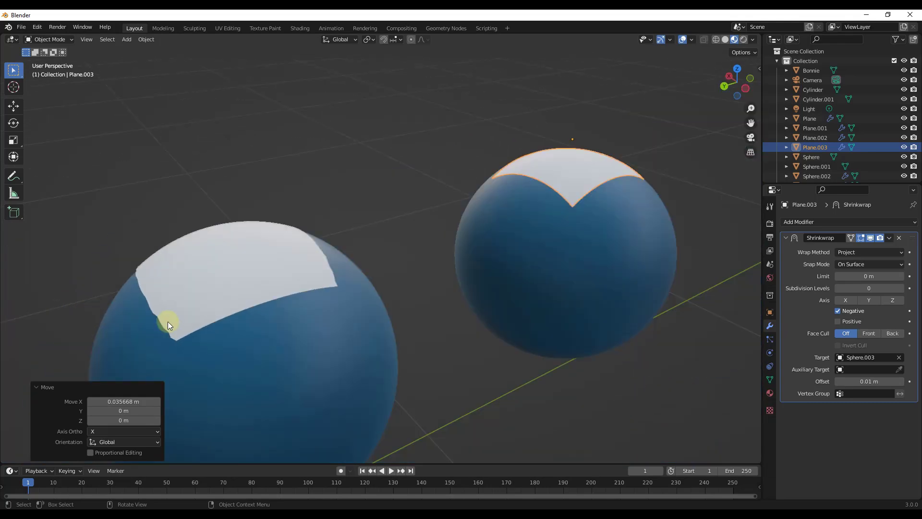
scroll(556, 248, "up", 3)
middle_click_drag(533, 252, 543, 254)
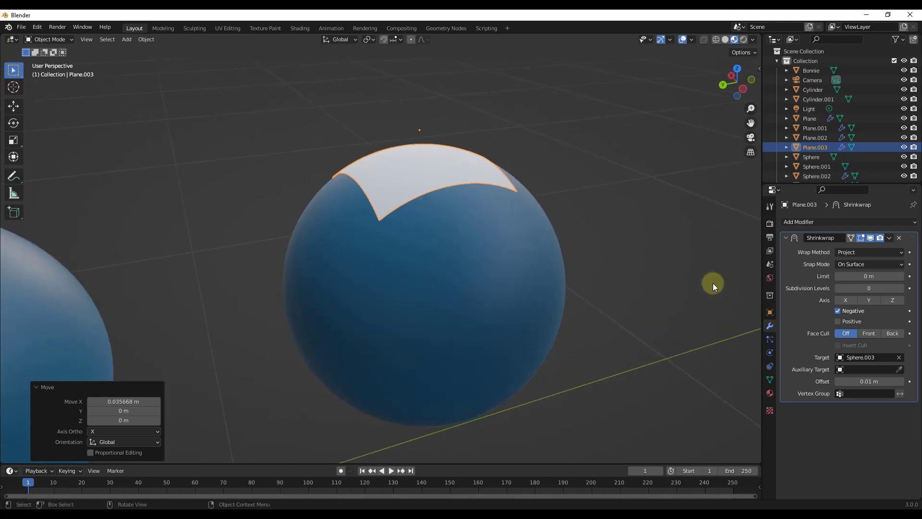
Step: Switch Plane.003's projection direction from Negative to Positive and move the plane about 0.67 m down along global Z, below the sphere
left_click(839, 311)
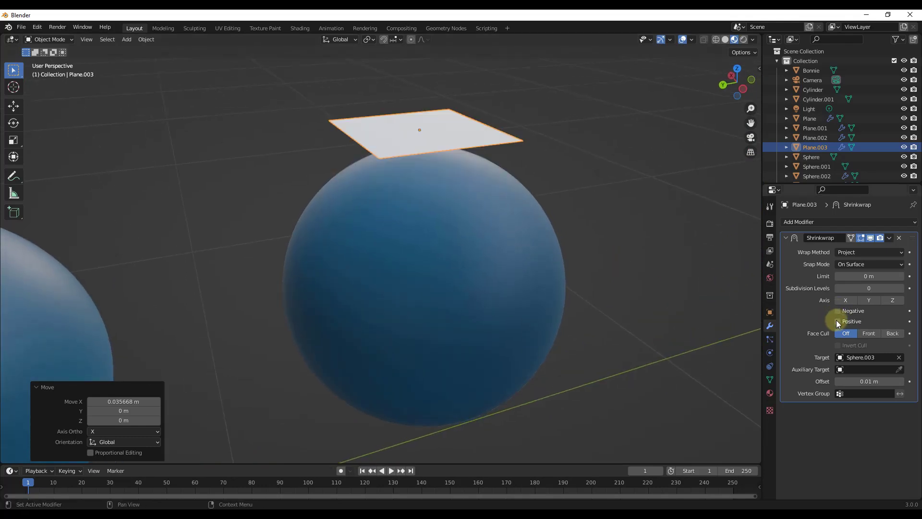
left_click(837, 320)
scroll(416, 137, "down", 4)
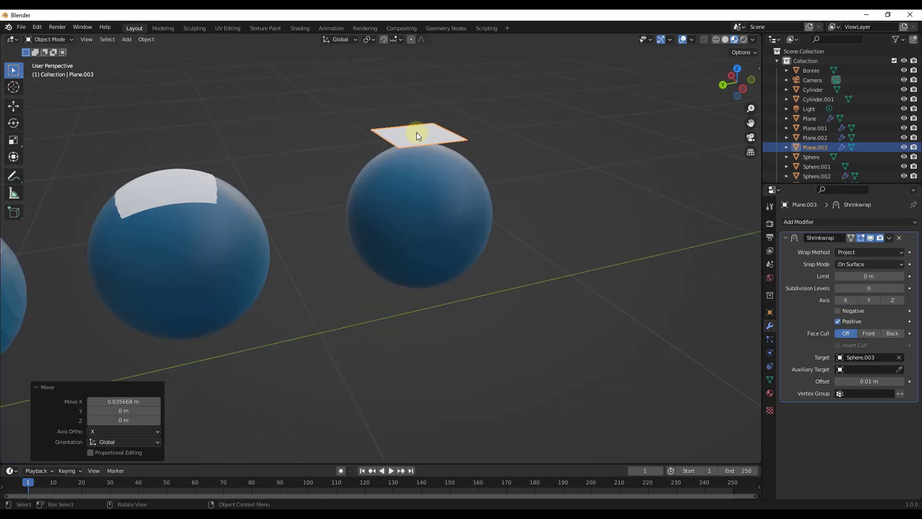
key("g")
key("z")
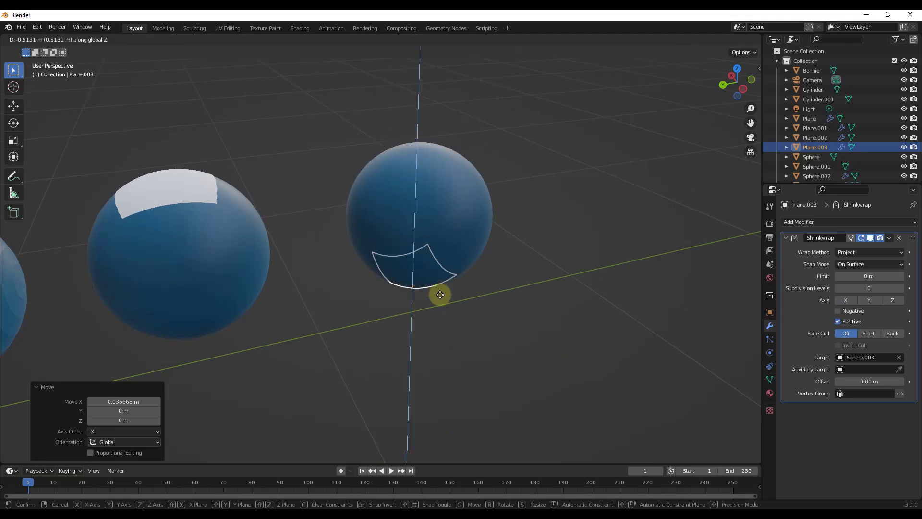
left_click(442, 275)
middle_click_drag(441, 275, 439, 252)
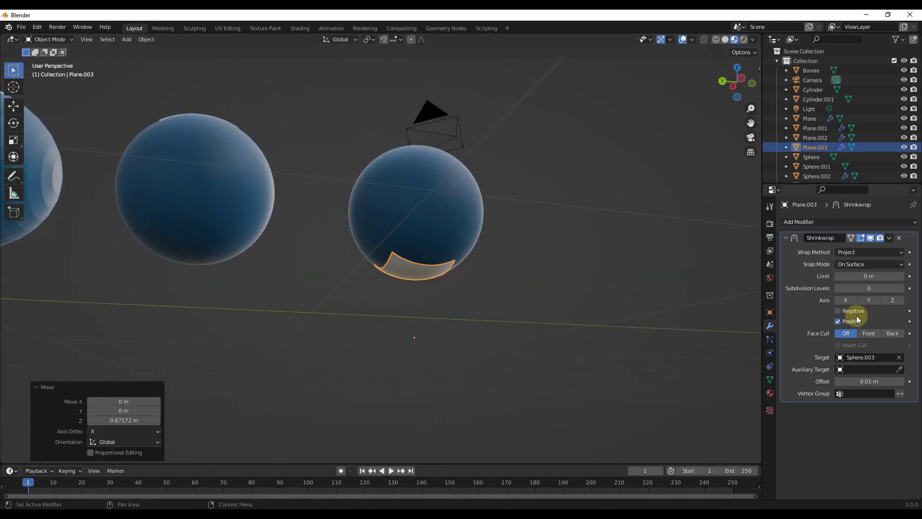
Step: Switch Plane.003's projection direction back to Negative and move the plane about 0.81 m up along global Z, above the sphere
left_click(838, 311)
left_click(838, 322)
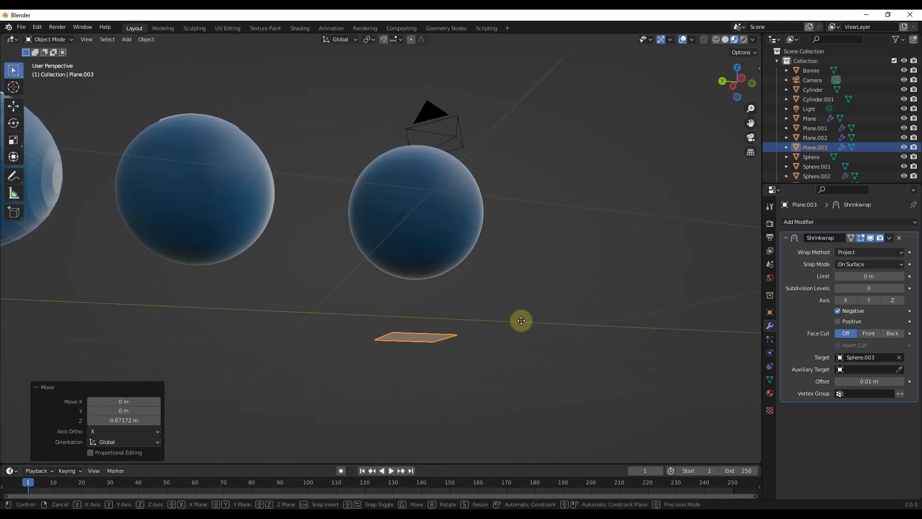
key("g")
key("z")
left_click(491, 104)
middle_click_drag(491, 104, 391, 109)
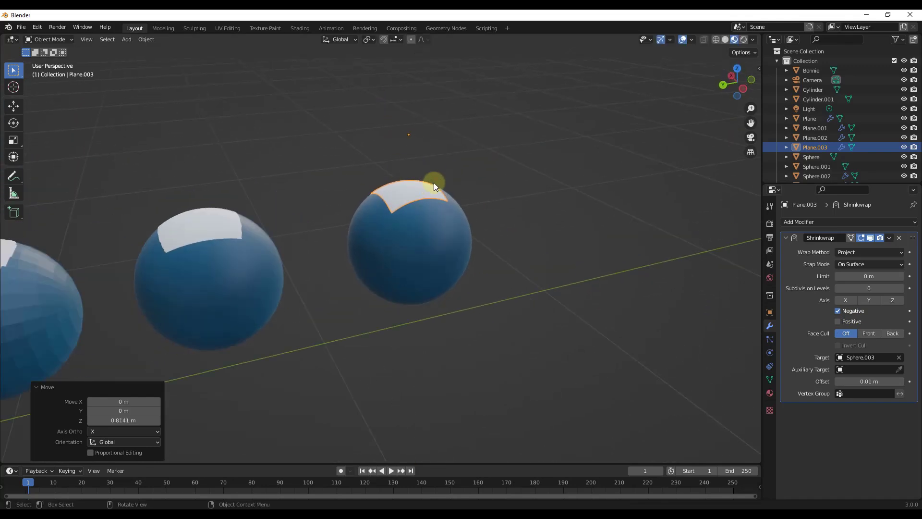
Step: Enable the Negative projection direction for the upright Plane.003 beside the sphere and try rotating the plane about the global X axis
middle_click_drag(521, 229, 494, 207)
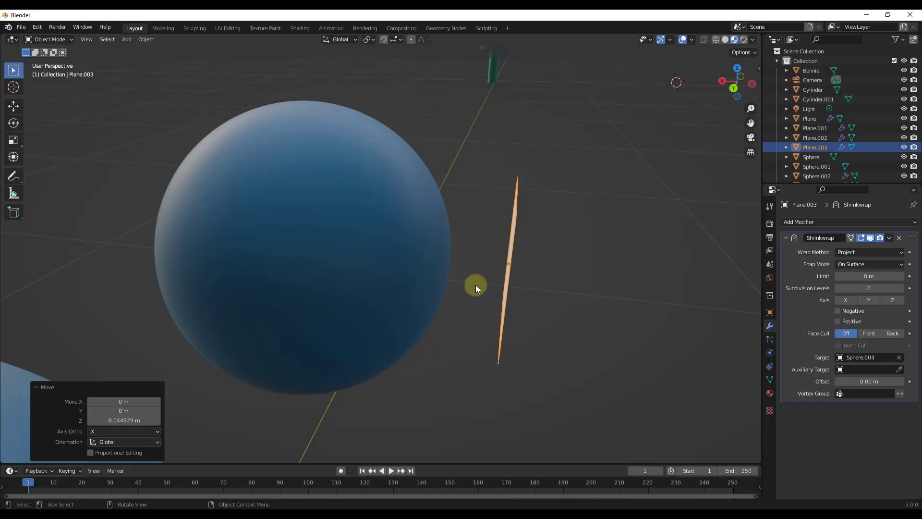
middle_click_drag(476, 284, 494, 240)
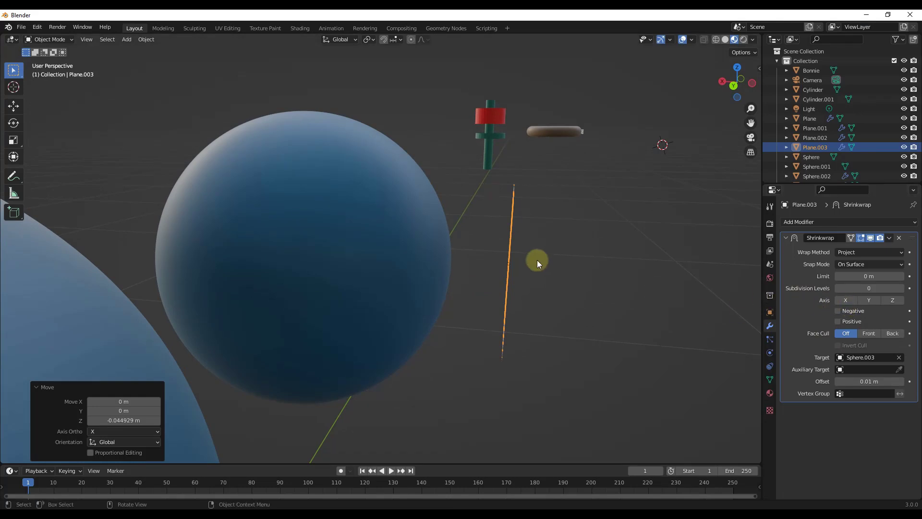
left_click(838, 312)
middle_click_drag(577, 262, 549, 281)
key("r")
key("x")
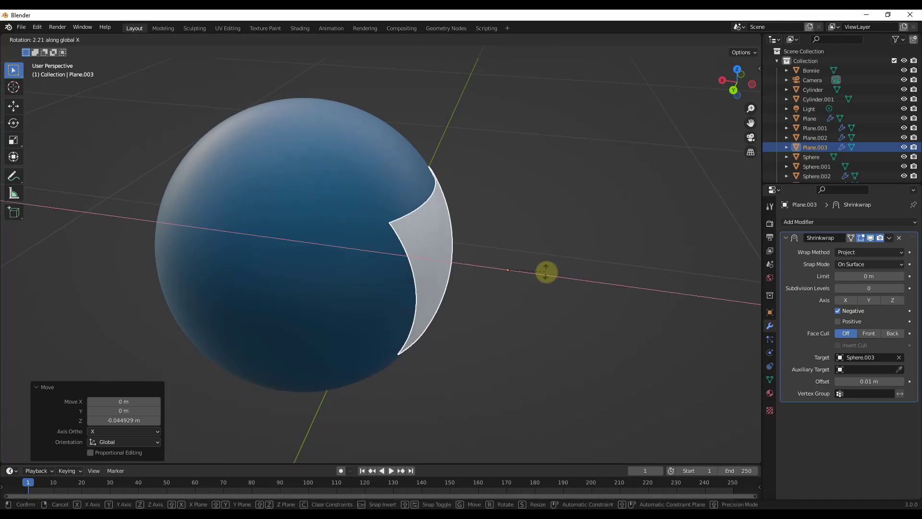
left_click(542, 243)
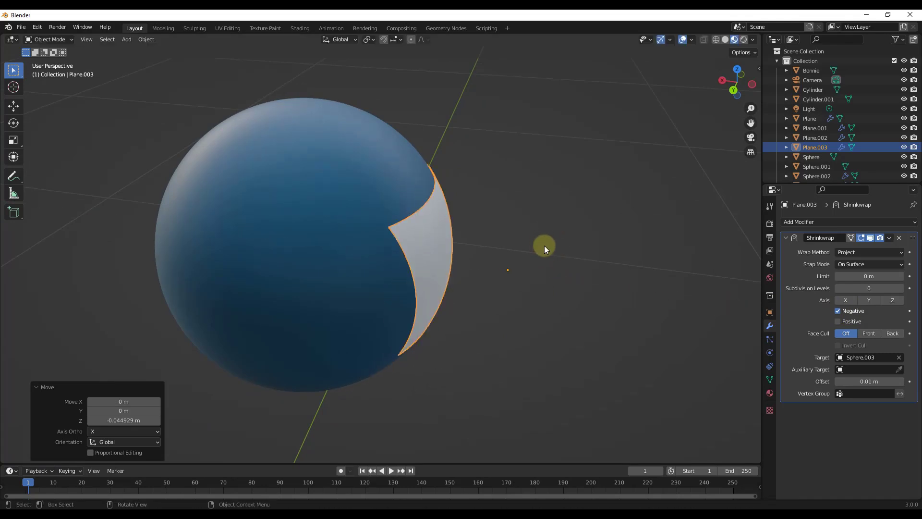
Step: Open Plane.003 in Edit Mode and examine its flat mesh grid against the projection on the sphere
key("Tab")
middle_click_drag(551, 251, 538, 267)
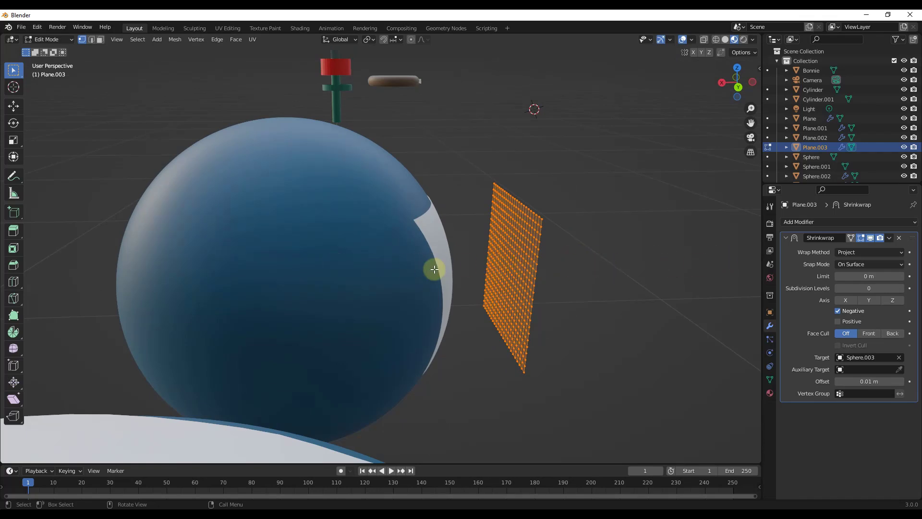
middle_click_drag(570, 267, 517, 267)
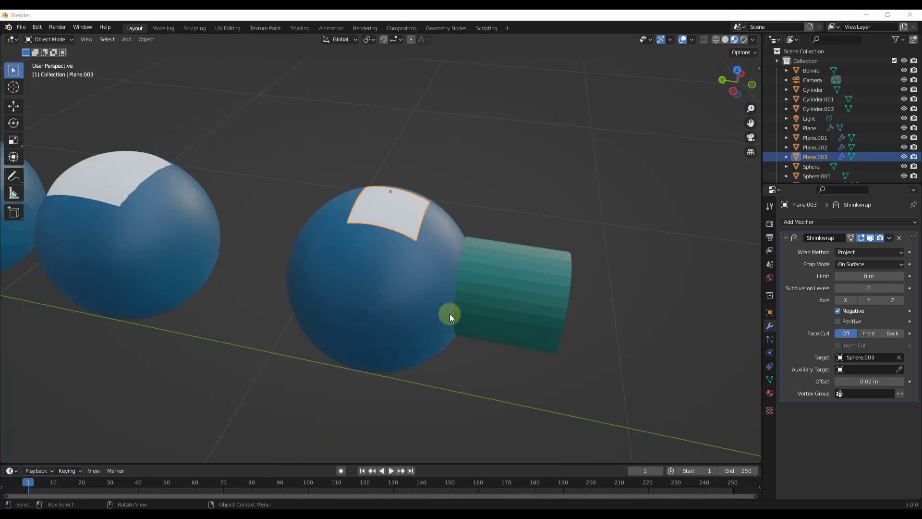
Step: Set Cylinder.002 as the auxiliary target of Plane.003's Shrinkwrap modifier
middle_click_drag(450, 314, 506, 321)
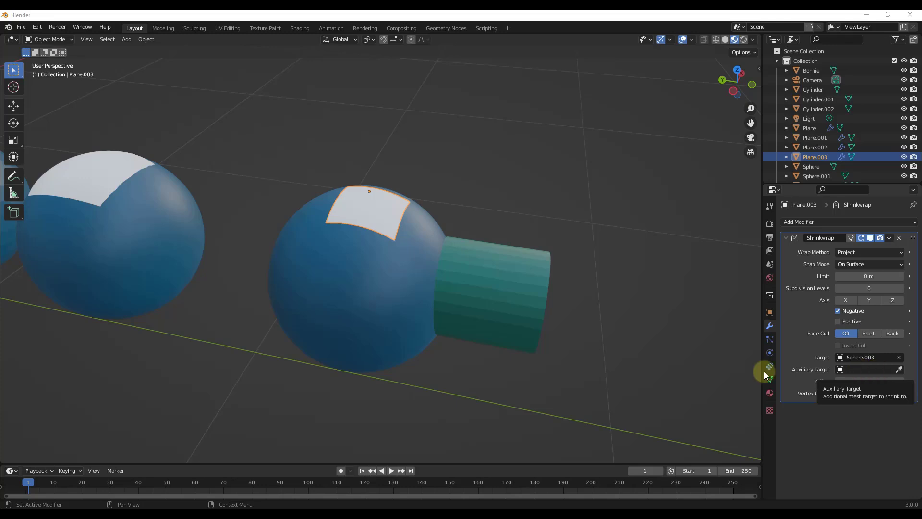
left_click(898, 369)
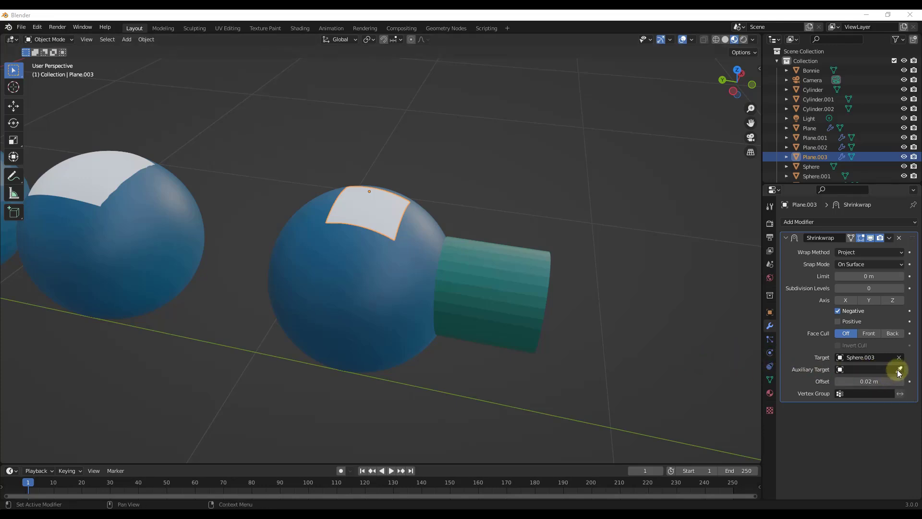
left_click(471, 269)
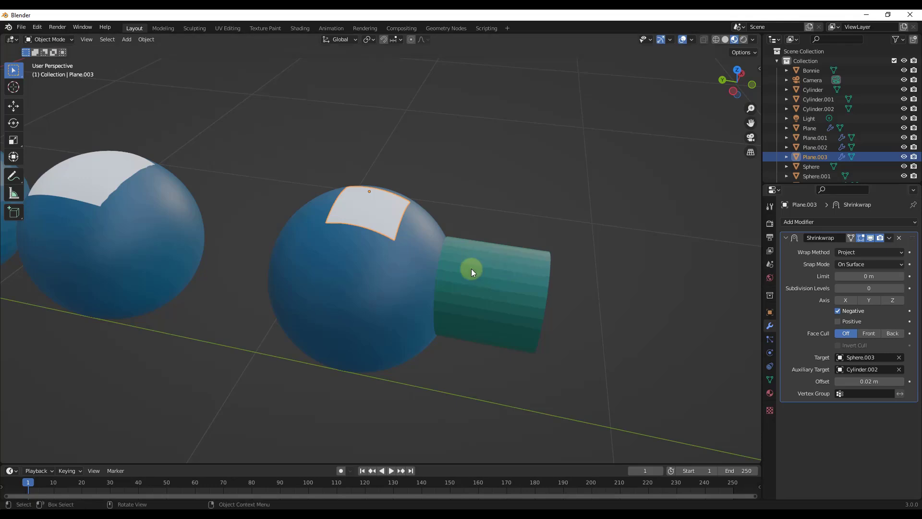
Step: Move Plane.003 about -0.16 m along the global Y axis so it spans the sphere and the cylinder
left_click(377, 217)
left_click(381, 216)
key("g")
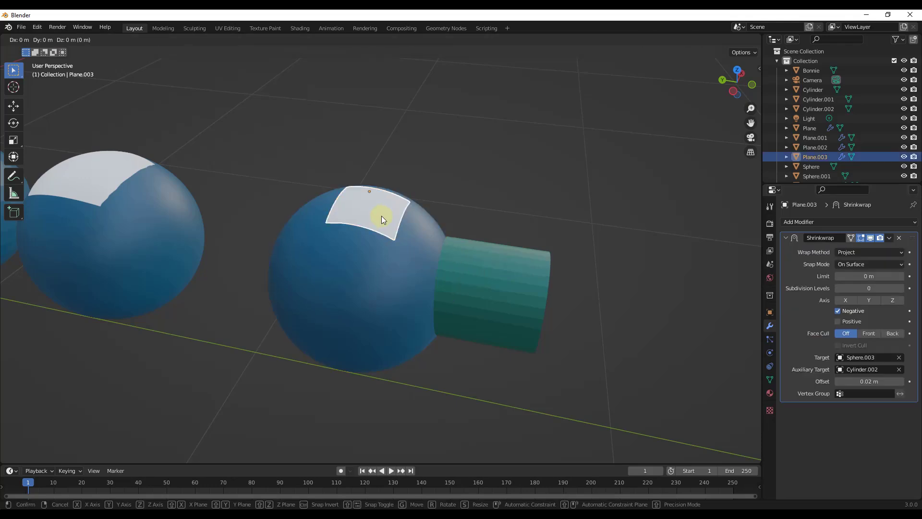
key("y")
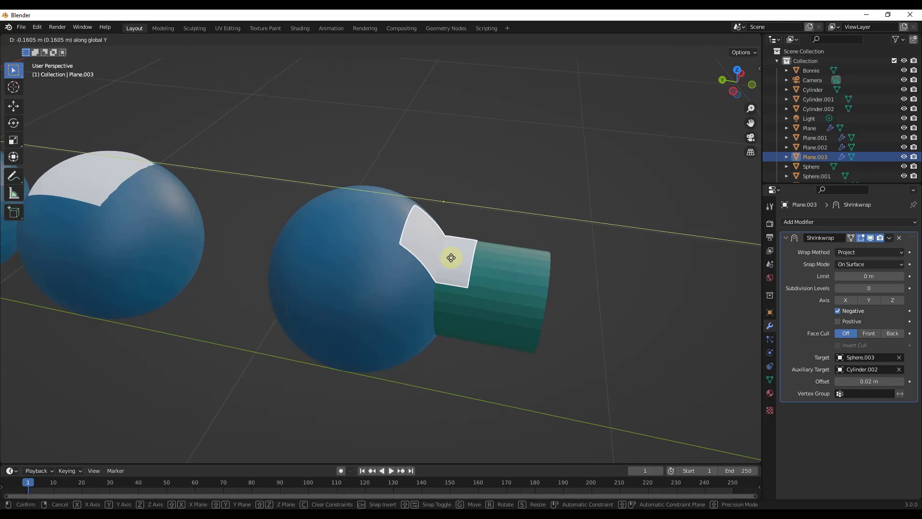
left_click(456, 259)
Step: Select Cylinder.002, try moving it away from the sphere, and examine the wrapped plane where the two targets meet
middle_click_drag(457, 260, 489, 283)
left_click(489, 283)
key("g")
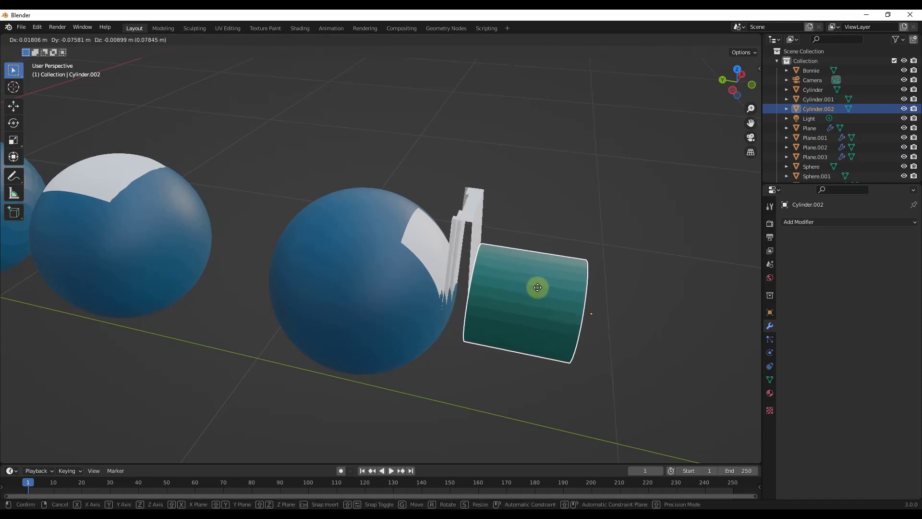
left_click(495, 278)
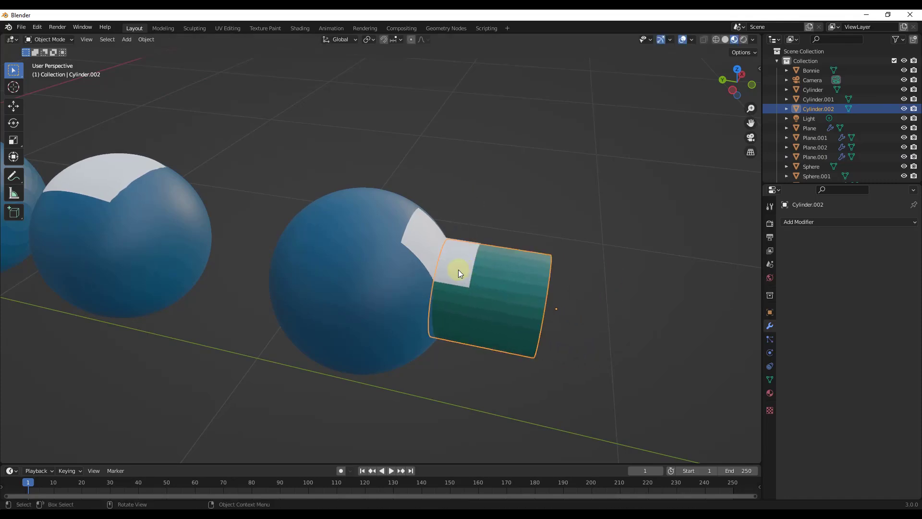
scroll(430, 262, "up", 5)
middle_click_drag(442, 279, 447, 279)
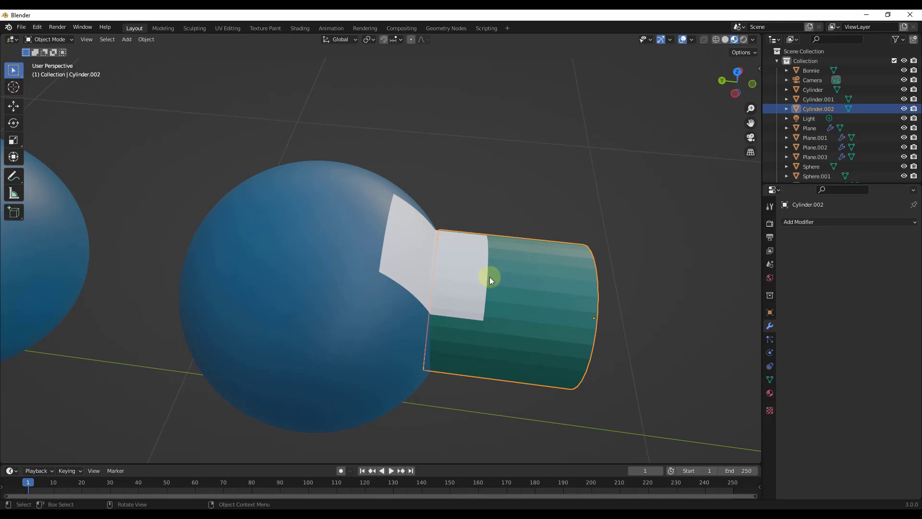
Step: Move Cylinder.002 about 0.034 m along the global Y axis into the sphere and readjust its position along Y
key("g")
key("y")
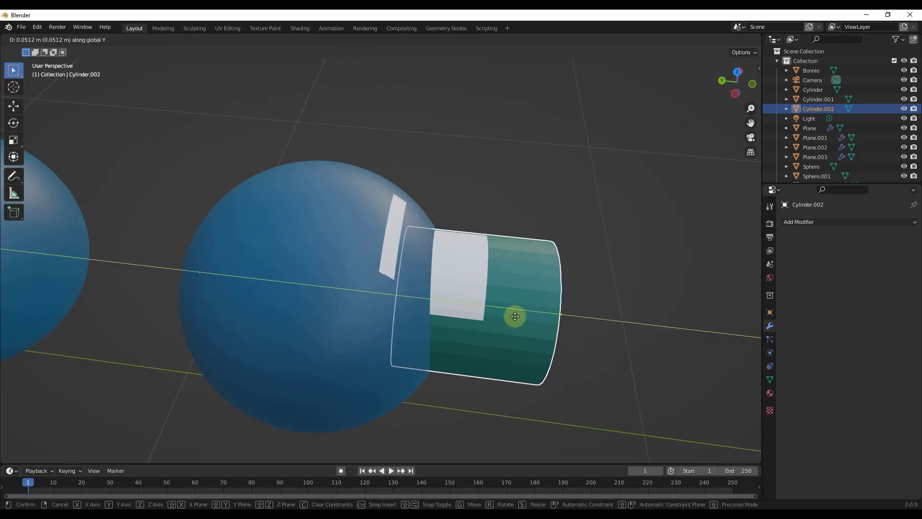
left_click(520, 318)
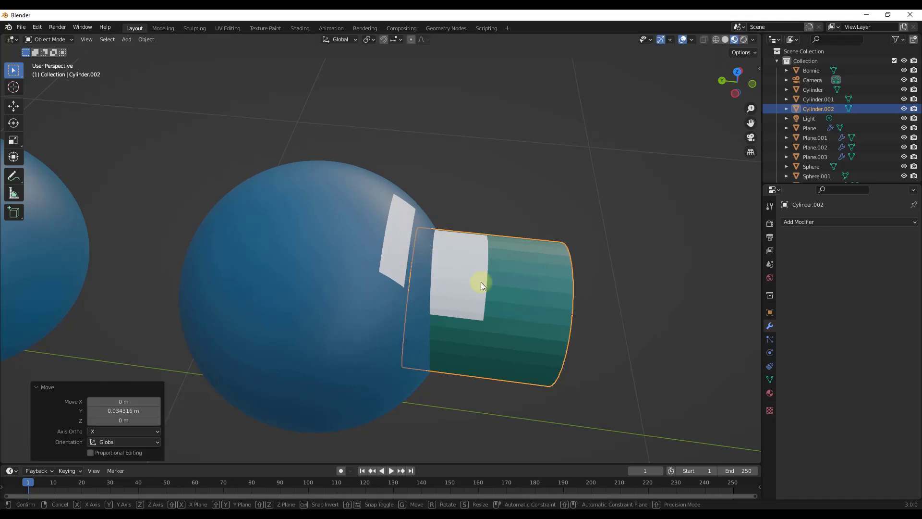
key("g")
key("y")
left_click(495, 283)
middle_click_drag(495, 282, 454, 226)
scroll(452, 225, "down", 3)
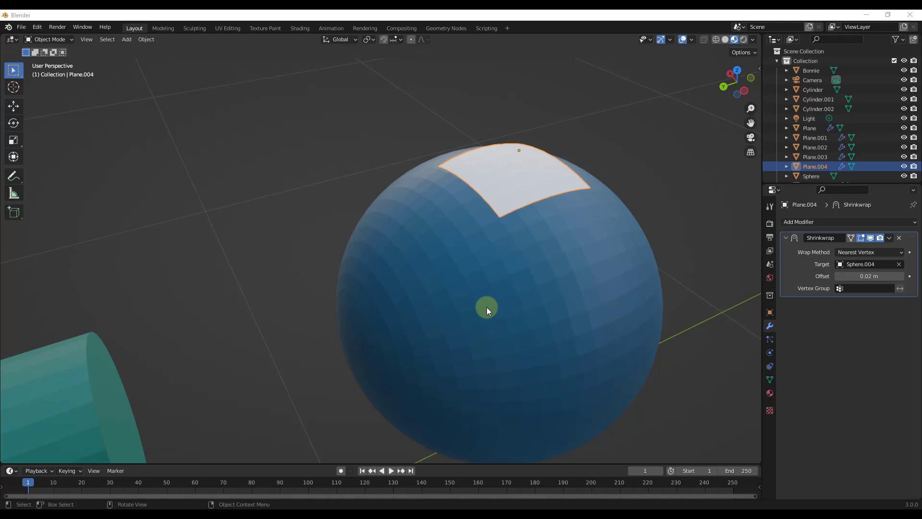
Step: Examine Plane.004's Nearest Vertex Shrinkwrap on Sphere.004 and inspect the plane's mesh grid in Edit Mode
middle_click_drag(486, 307, 485, 215)
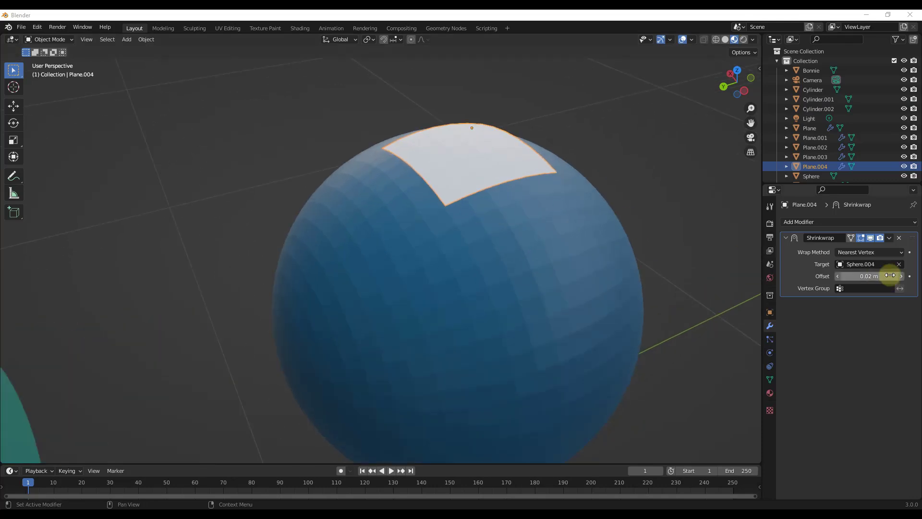
left_click(862, 253)
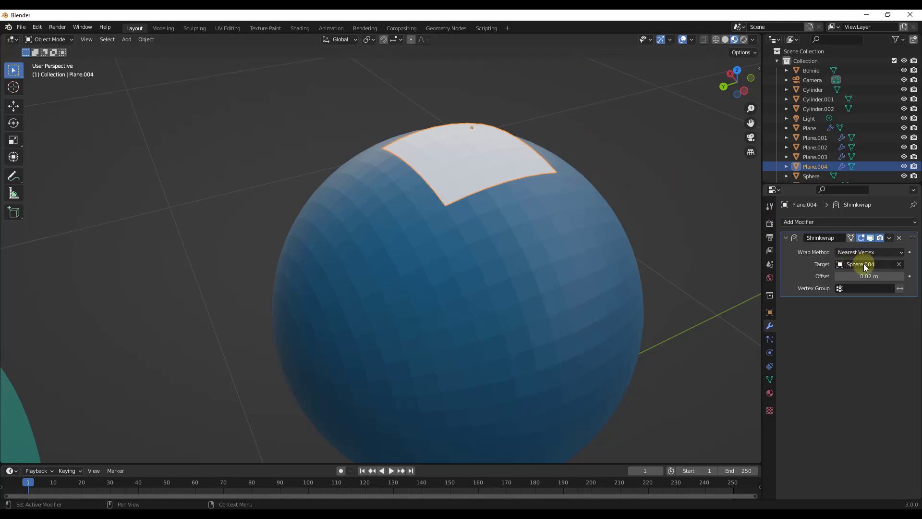
scroll(504, 200, "up", 3)
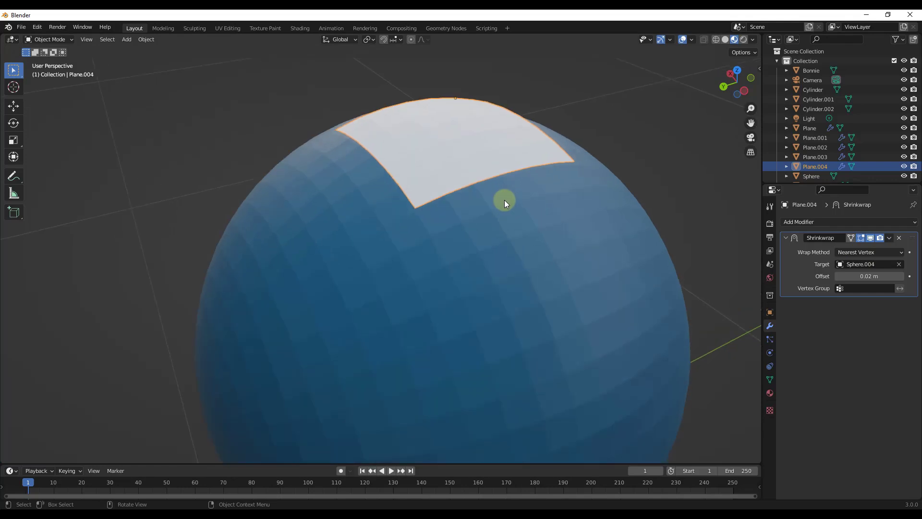
middle_click_drag(491, 207, 494, 158)
scroll(502, 158, "down", 5)
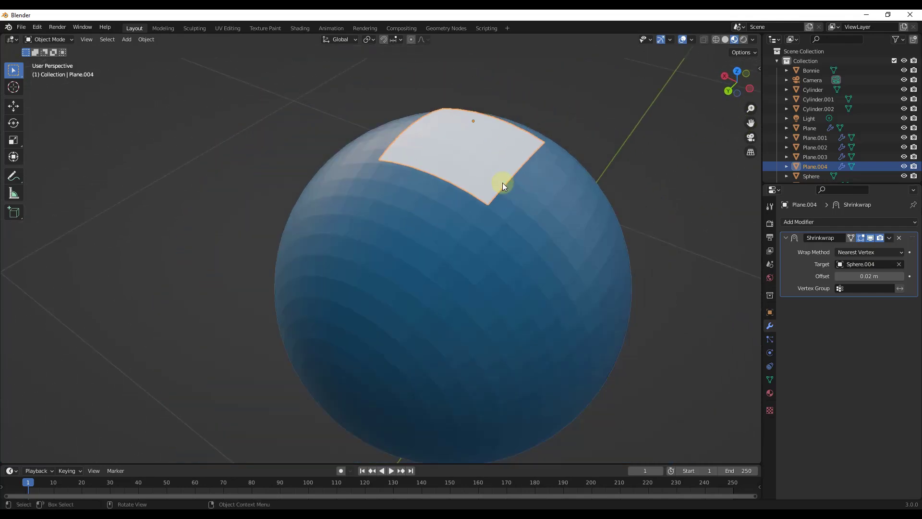
key("Tab")
scroll(500, 183, "up", 3)
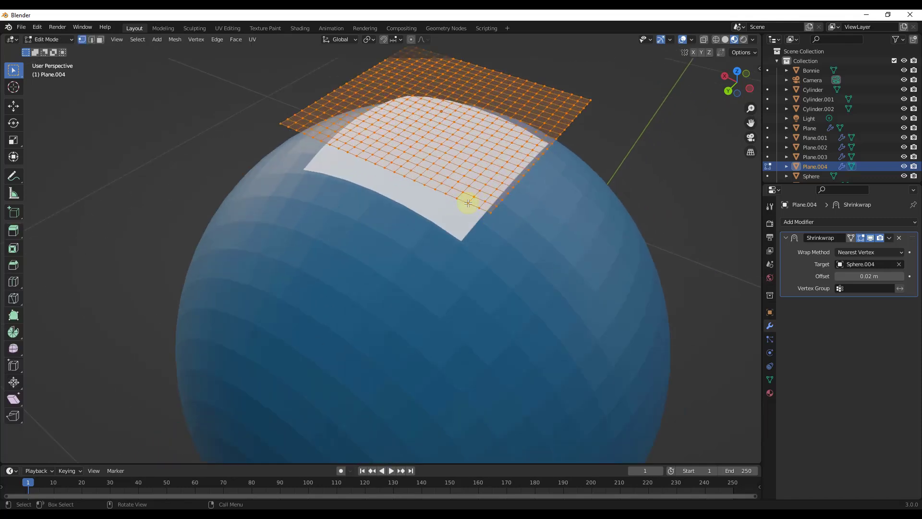
Step: Leave Edit Mode and examine Plane.004's Nearest Vertex wrap on Sphere.004 from several angles
key("Tab")
scroll(471, 238, "up", 3)
middle_click_drag(471, 238, 438, 218)
scroll(520, 197, "down", 6)
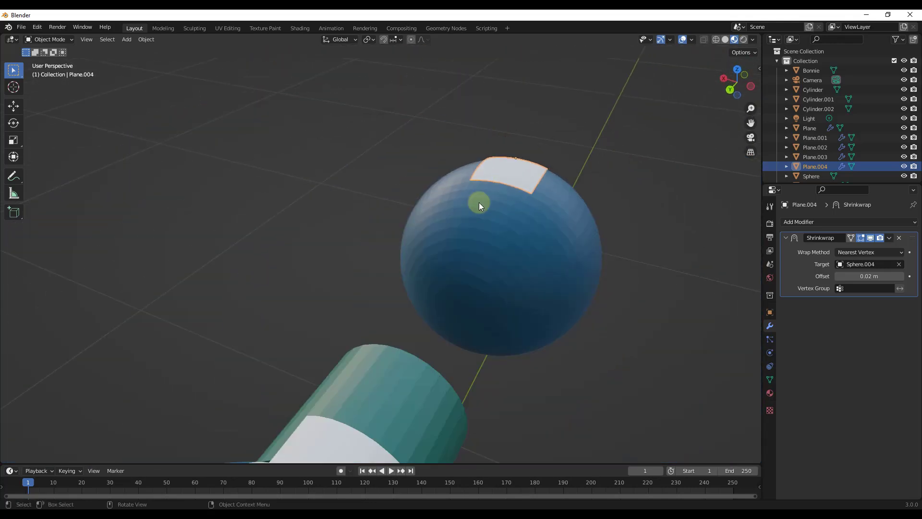
middle_click_drag(384, 381, 369, 392)
scroll(369, 393, "down", 3)
scroll(495, 195, "up", 6)
middle_click_drag(525, 227, 472, 280)
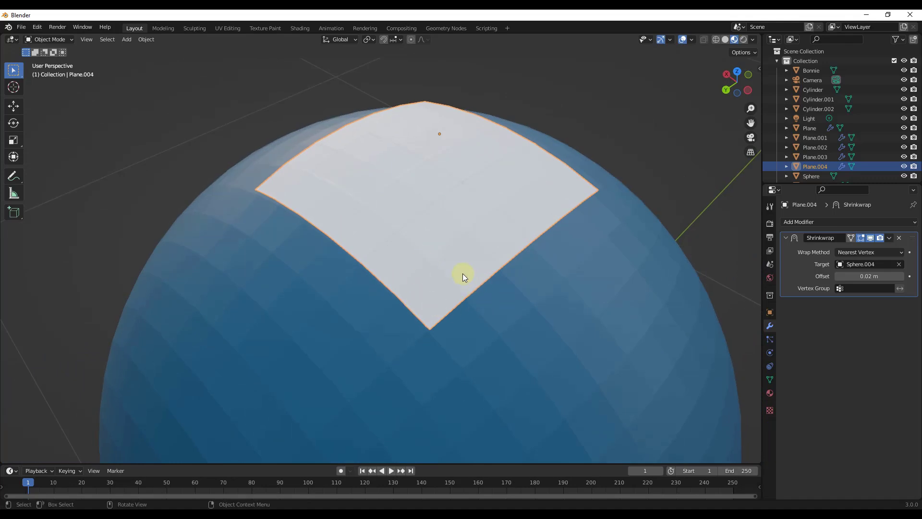
Step: Set Plane.004's Nearest Vertex Shrinkwrap offset to 0.03 m
mouse_move(838, 283)
left_mouse_down()
mouse_move(859, 280)
mouse_move(844, 284)
left_mouse_up()
scroll(552, 245, "down", 4)
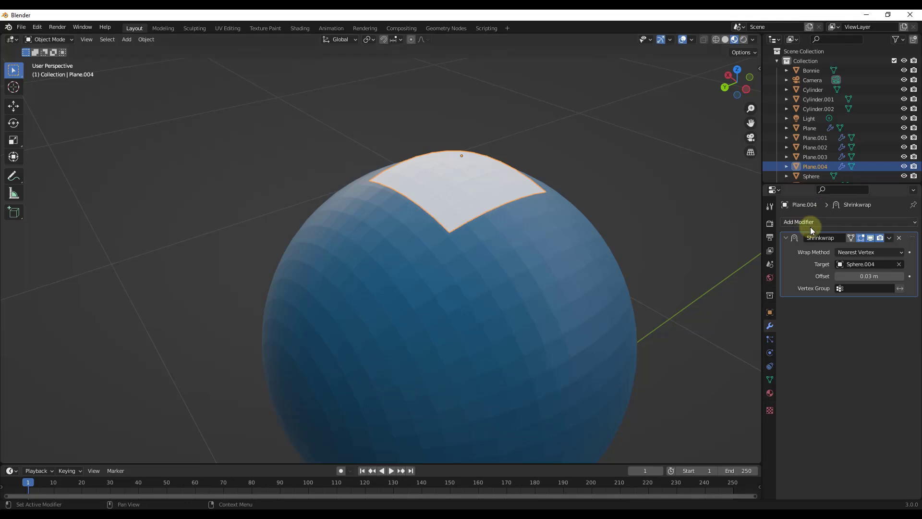
middle_click_drag(733, 185, 690, 224)
Step: Set Plane.004's wrap method to Target Normal Project and scale the plane up by about 2.325
left_click(871, 252)
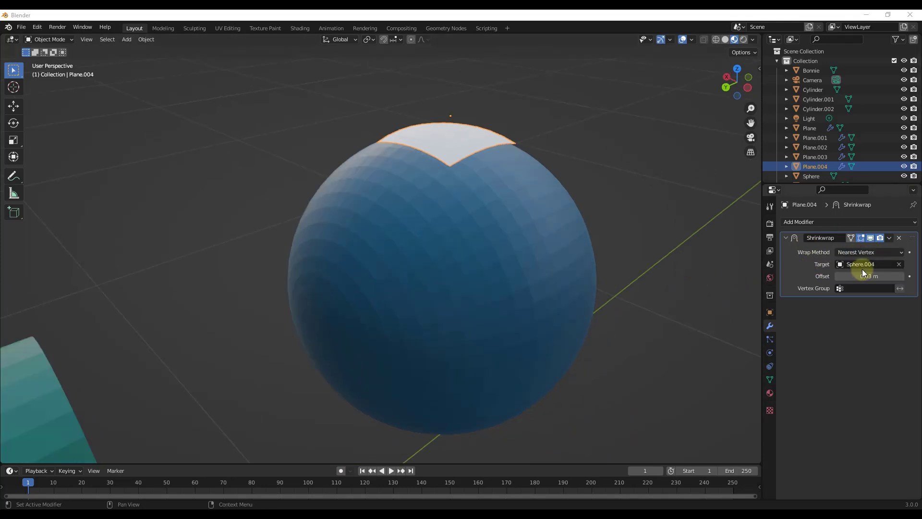
left_click(857, 252)
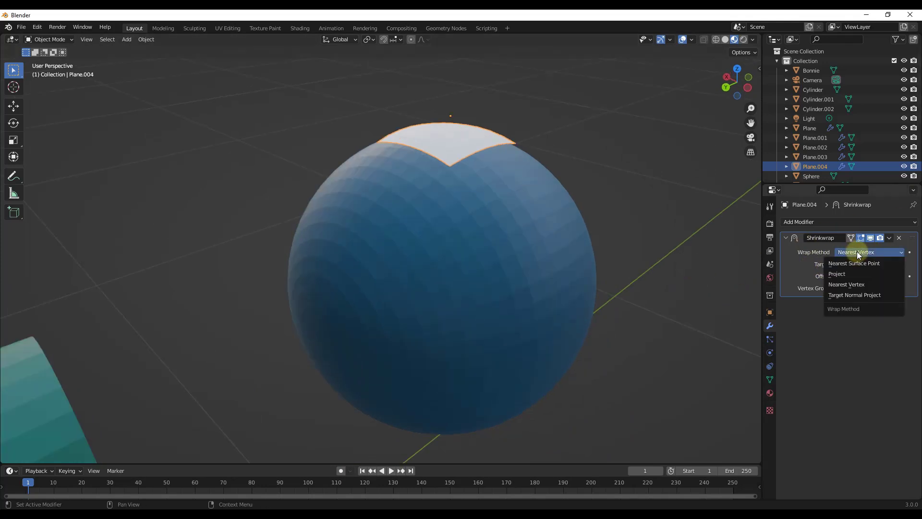
left_click(847, 296)
middle_click_drag(498, 181, 462, 204)
key("s")
left_click(562, 173)
scroll(463, 175, "up", 2)
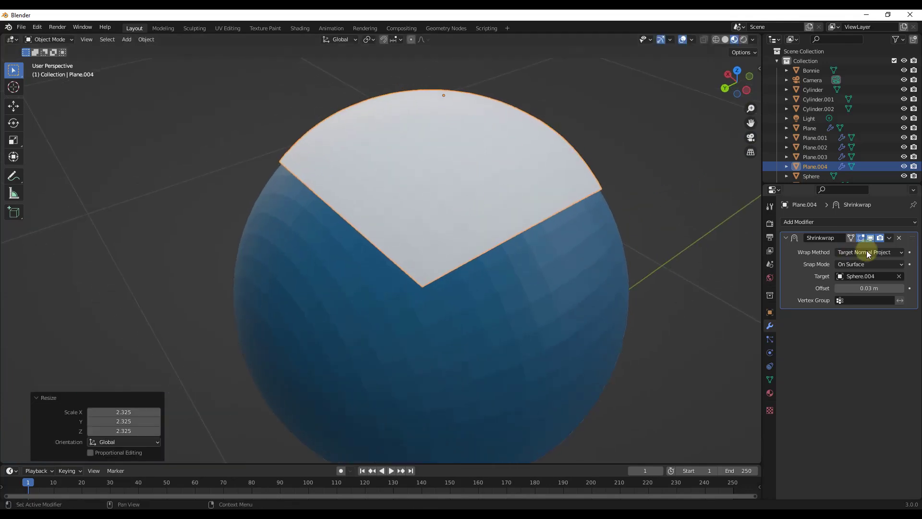
Step: Review the edges of Plane.004's Target Normal Project wrap and rescale the plane by about 0.974
left_click(866, 252)
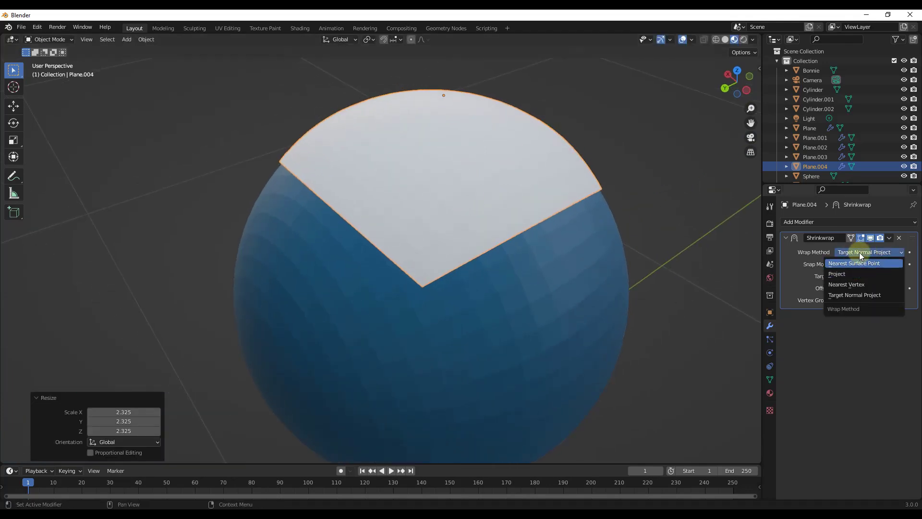
left_click(860, 253)
middle_click_drag(528, 211, 512, 152)
scroll(500, 154, "up", 3)
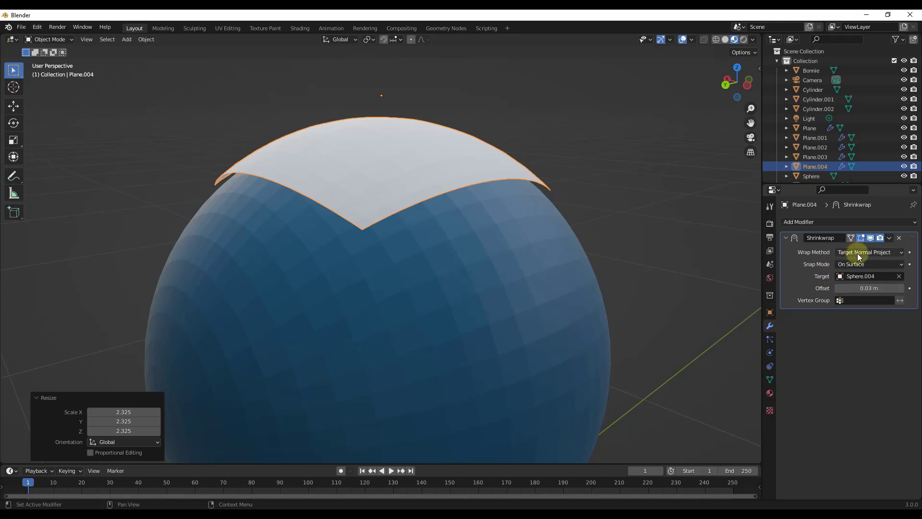
mouse_move(518, 226)
middle_mouse_down()
mouse_move(510, 206)
mouse_move(503, 218)
mouse_move(512, 223)
middle_mouse_up()
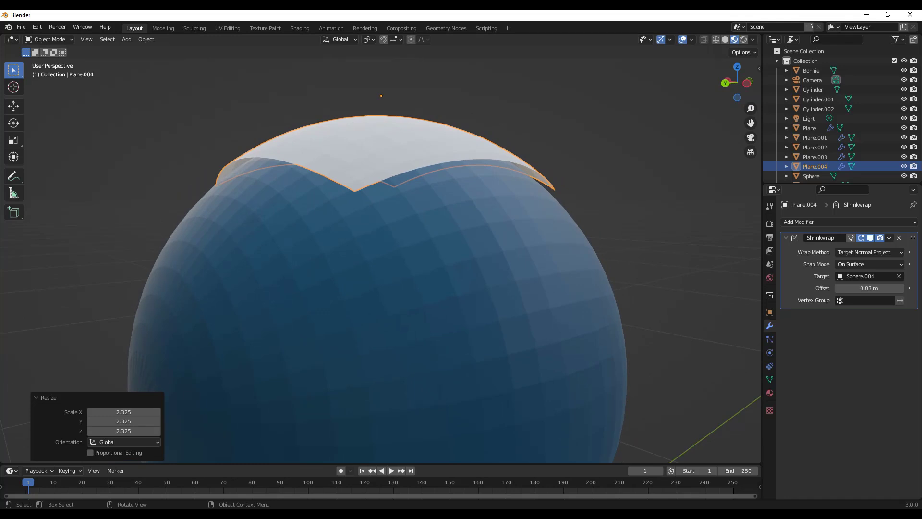
middle_click_drag(379, 247, 431, 208)
key("s")
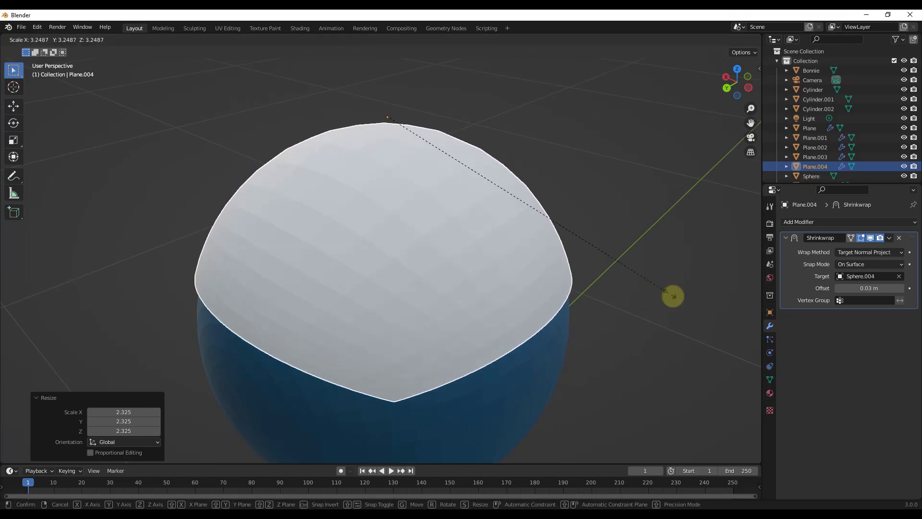
left_click(461, 184)
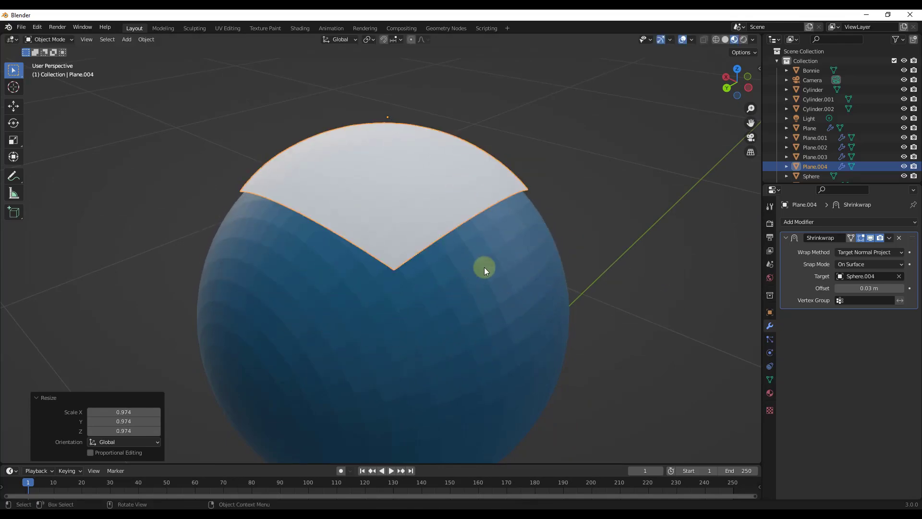
Step: Select Sphere.004 and inspect its face normals in Edit Mode along with the Normals overlay options
left_click(490, 288)
middle_click_drag(491, 290, 495, 235)
key("Tab")
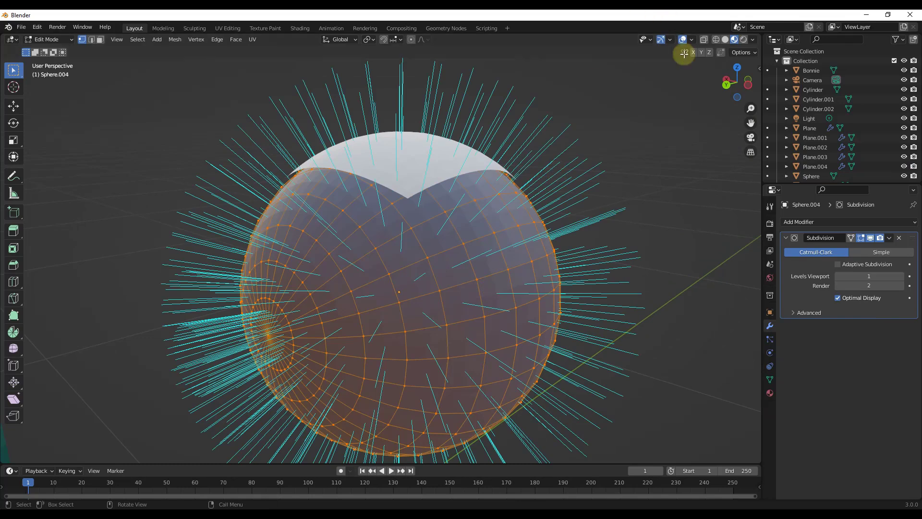
left_click(692, 39)
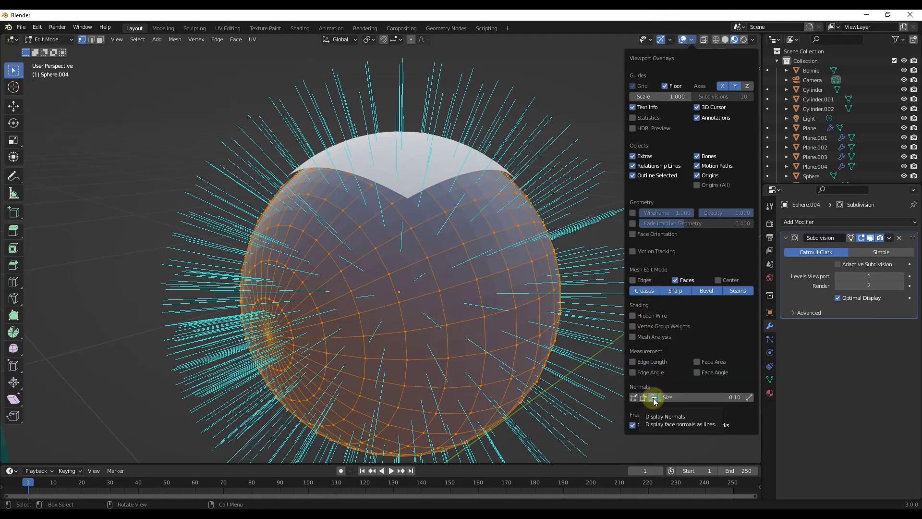
left_click(589, 118)
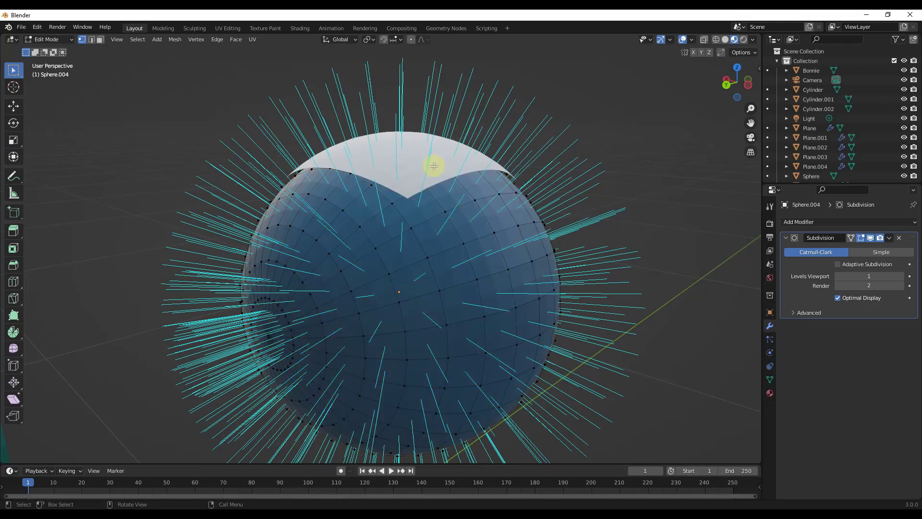
Step: Select Plane.004 and inspect its flat mesh and face normals above the sphere in Edit Mode
scroll(437, 164, "up", 2)
middle_click_drag(440, 167, 539, 203)
key("Tab")
left_click(438, 168)
key("Tab")
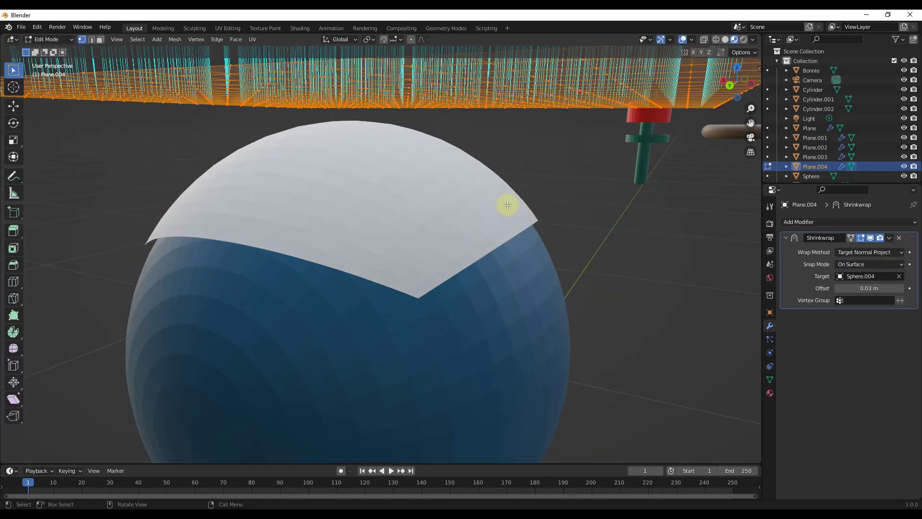
key("Tab")
Step: Compare the mesh normals of Sphere.004 with those of the wrapped plane by checking each in Edit Mode
left_click(500, 261)
key("Tab")
mouse_move(499, 254)
middle_mouse_down()
mouse_move(536, 232)
mouse_move(457, 247)
mouse_move(466, 263)
mouse_move(434, 261)
mouse_move(457, 265)
mouse_move(473, 250)
mouse_move(526, 243)
mouse_move(489, 264)
middle_mouse_up()
scroll(449, 262, "up", 5)
key("Tab")
left_click(498, 245)
key("Tab")
key("Tab")
key("Tab")
key("Tab")
Step: Examine Sphere.004's normals in Edit Mode close to the edge of the wrapped plane
left_click(443, 319)
middle_click_drag(443, 319, 383, 239)
key("Tab")
scroll(383, 239, "up", 3)
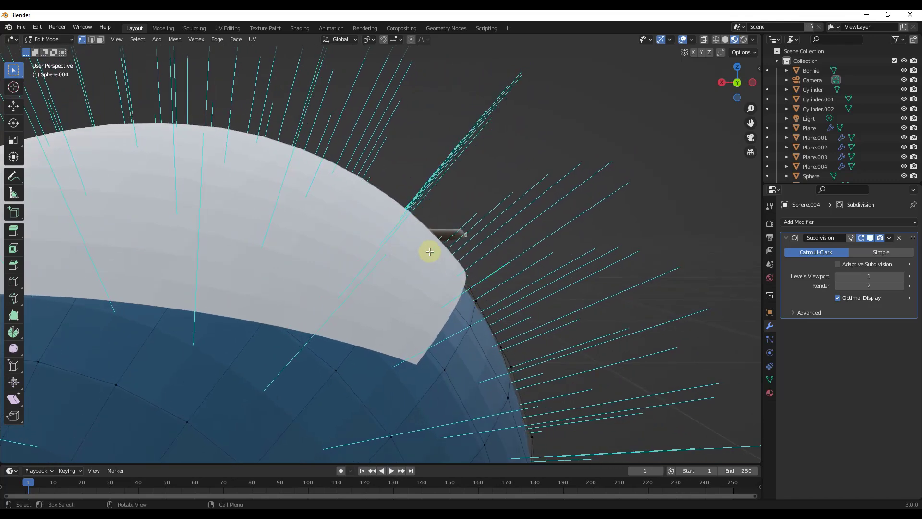
Step: Return to Object Mode and select the wrapped Plane.004 on the sphere
key("Tab")
middle_click_drag(475, 265, 439, 280)
middle_click_drag(424, 203, 445, 206)
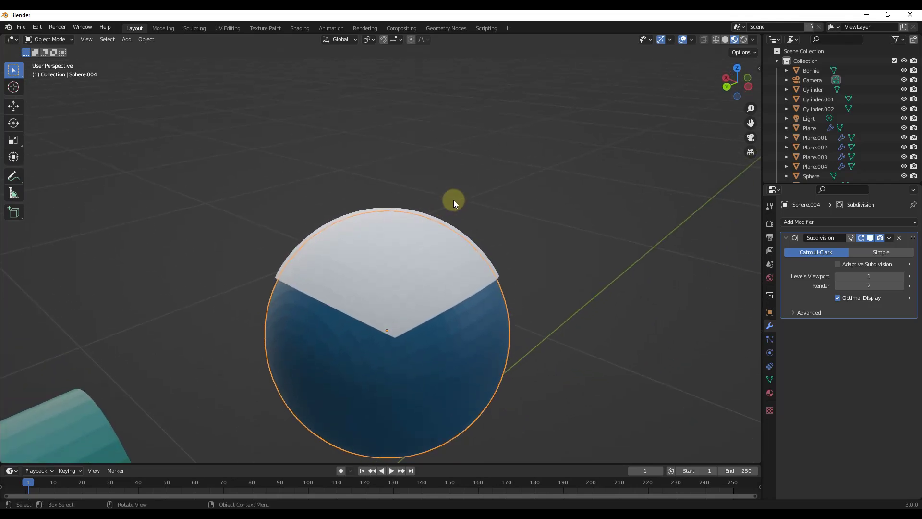
scroll(423, 252, "down", 2)
scroll(412, 253, "up", 2)
left_click(412, 254)
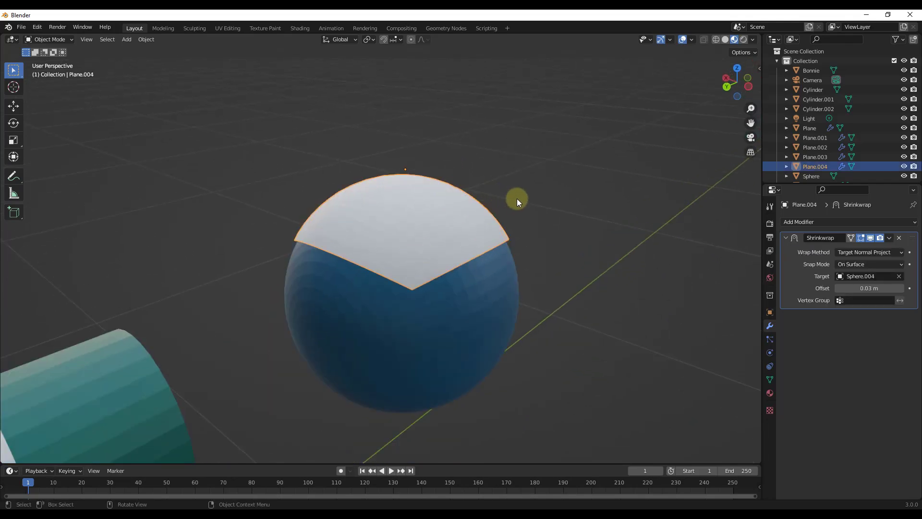
scroll(452, 286, "up", 1)
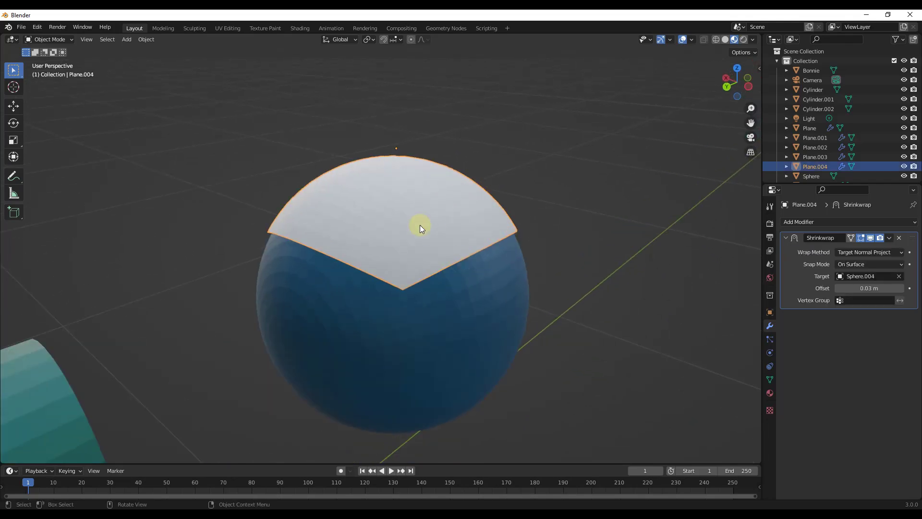
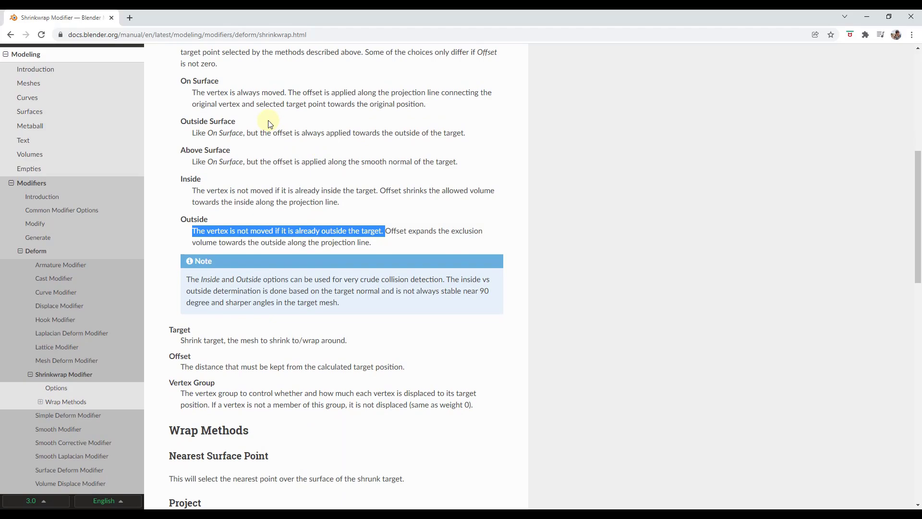
Step: Switch from the browser manual page back to Blender and scale Plane.004 up by about 2.02
left_click(867, 17)
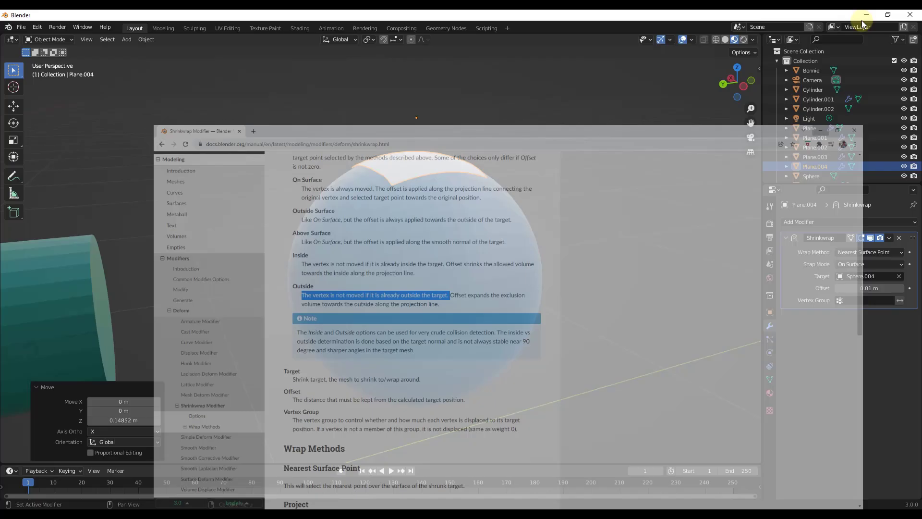
scroll(437, 183, "up", 2)
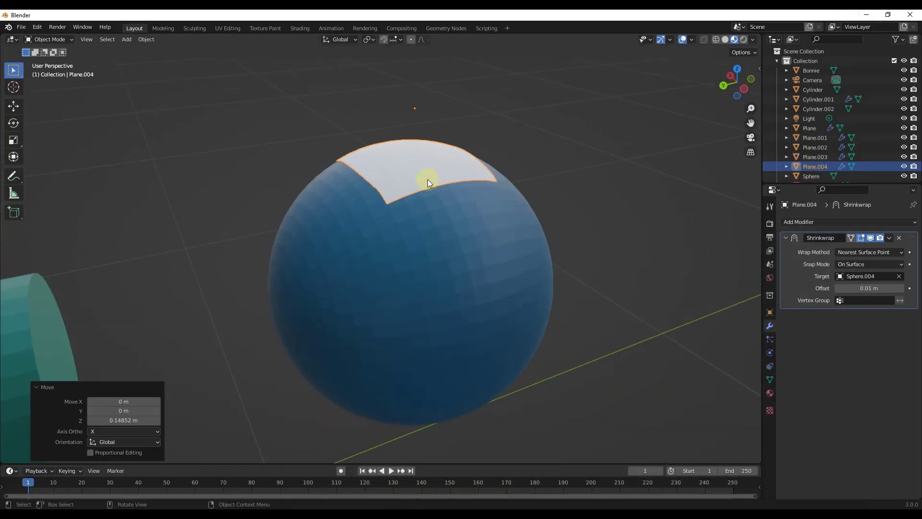
key("s")
left_click(489, 215)
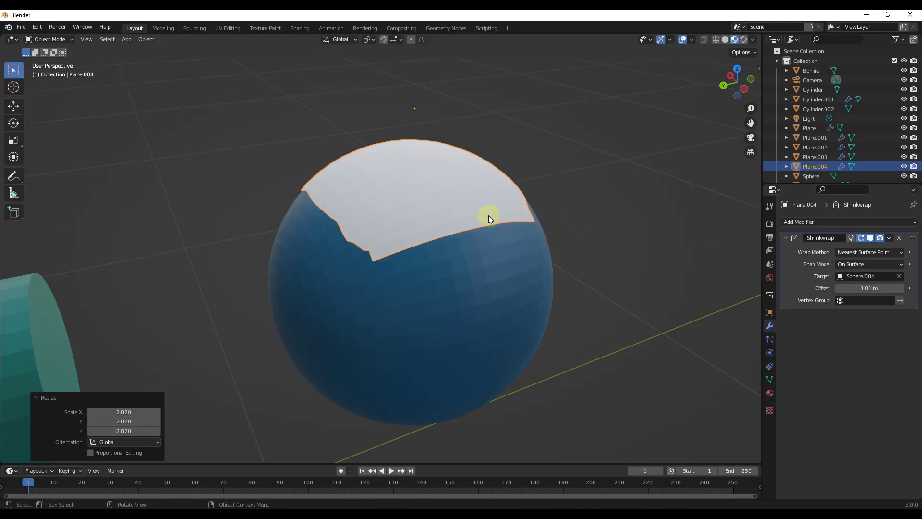
Step: Rescale Plane.004 and inspect its unwrapped grid and normals above the sphere in Edit Mode
scroll(493, 212, "down", 2)
key("Tab")
key("Tab")
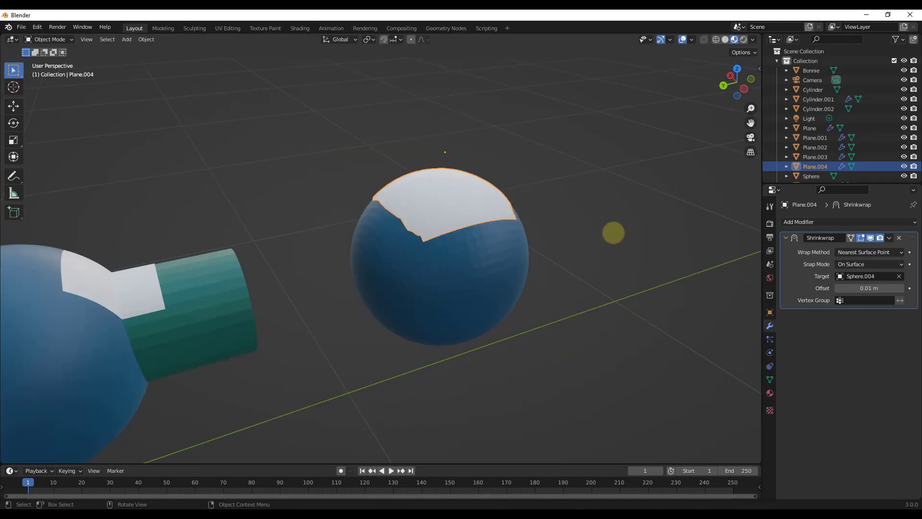
key("s")
left_click(570, 221)
key("Tab")
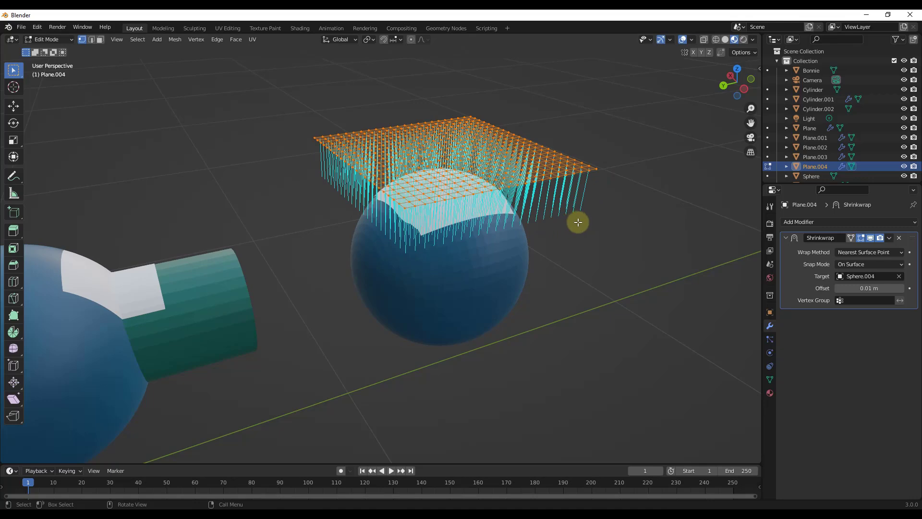
mouse_move(578, 207)
middle_mouse_down()
mouse_move(567, 179)
mouse_move(592, 206)
middle_mouse_up()
key("Tab")
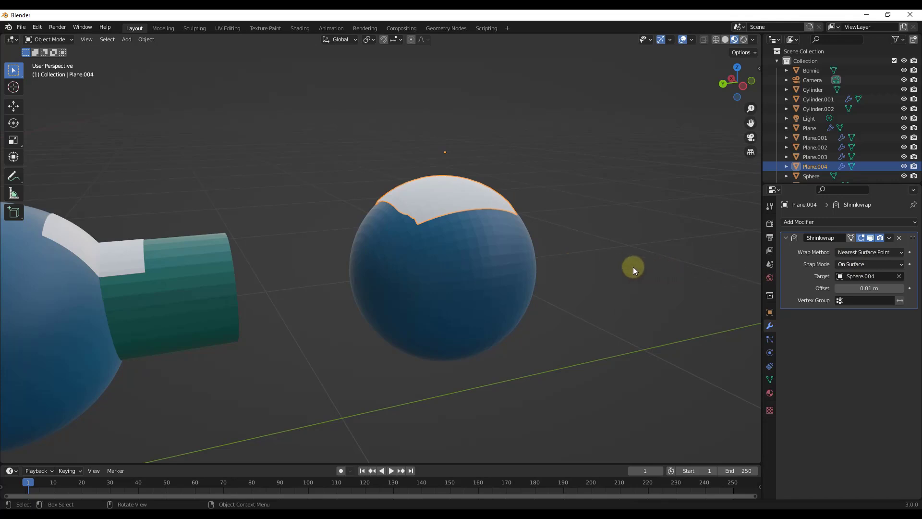
Step: Set the Shrinkwrap snap mode to Outside and move Plane.004 about -0.178 m along the global Z axis into the sphere
left_click(866, 263)
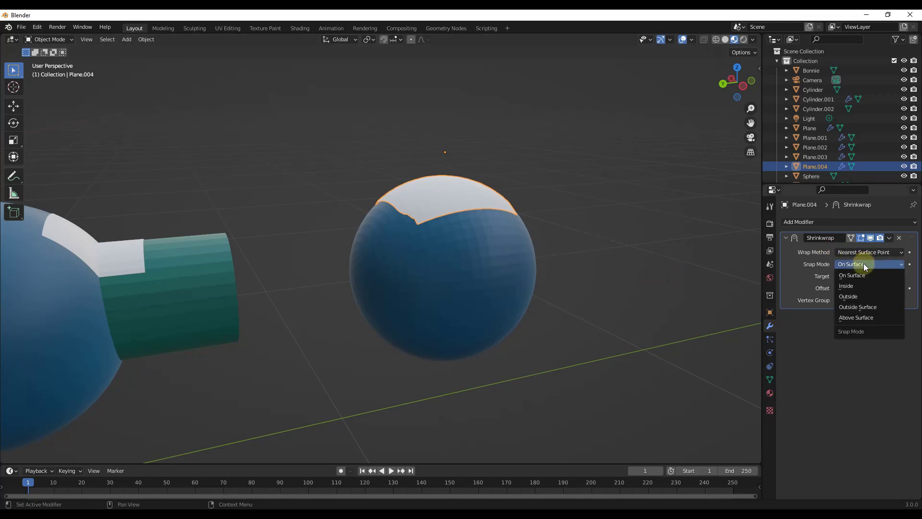
left_click(848, 297)
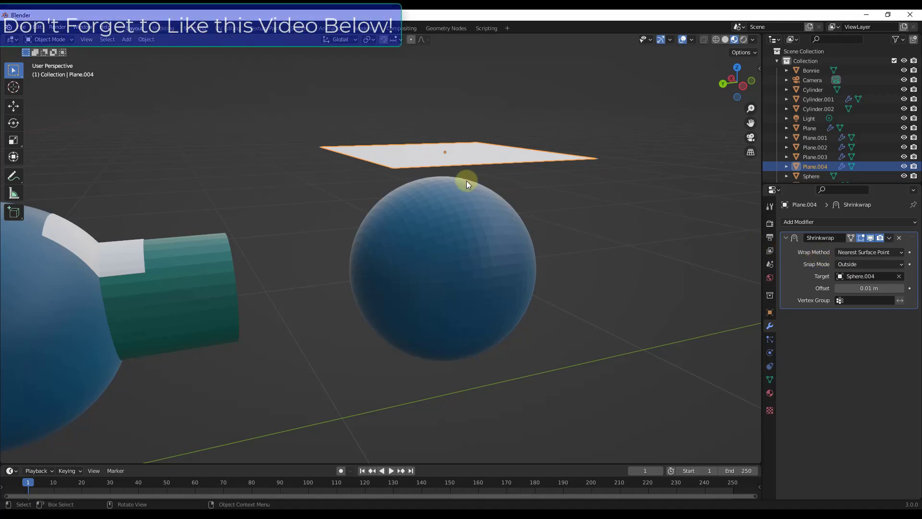
key("g")
key("z")
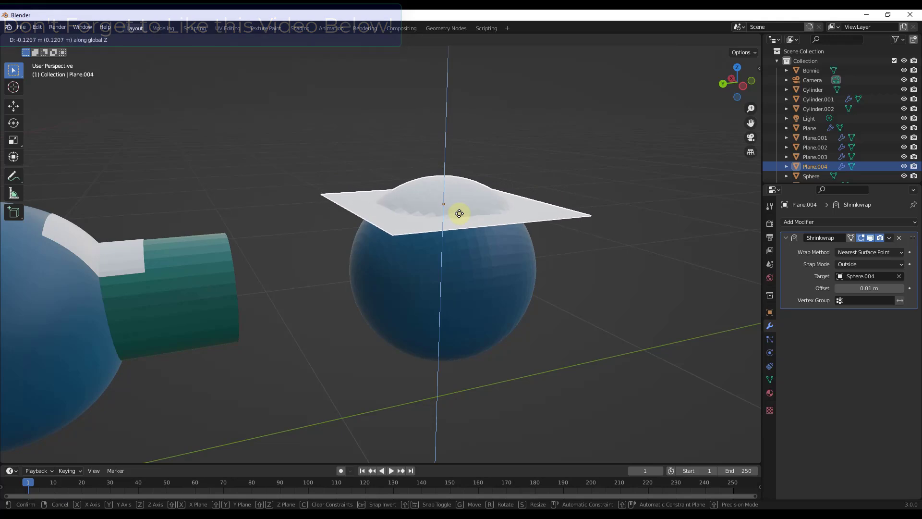
left_click(462, 232)
scroll(487, 235, "up", 3)
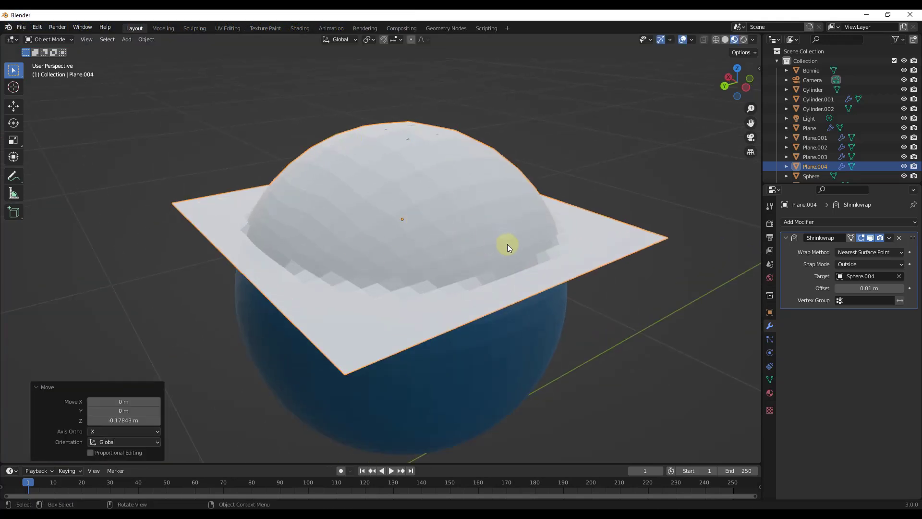
Step: Scale Plane.004 down by about 0.964 around the sphere
key("s")
left_click(570, 257)
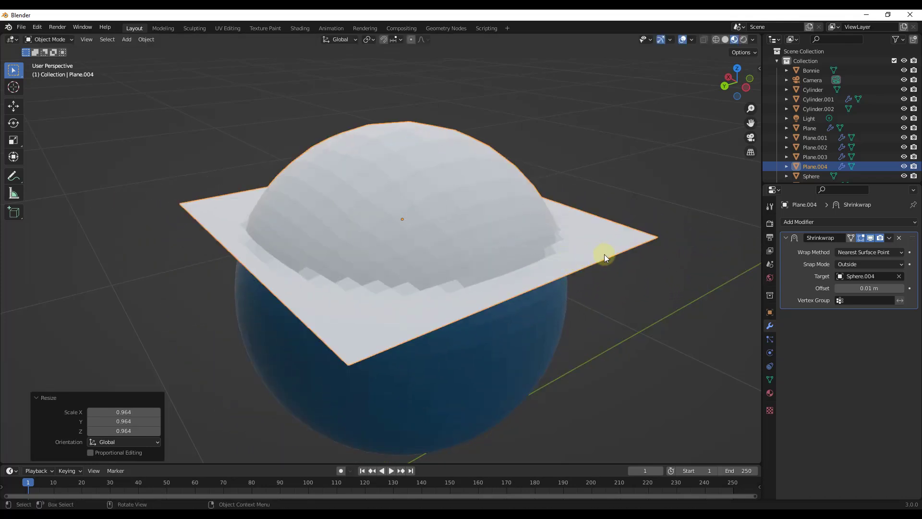
middle_click_drag(604, 255, 642, 243)
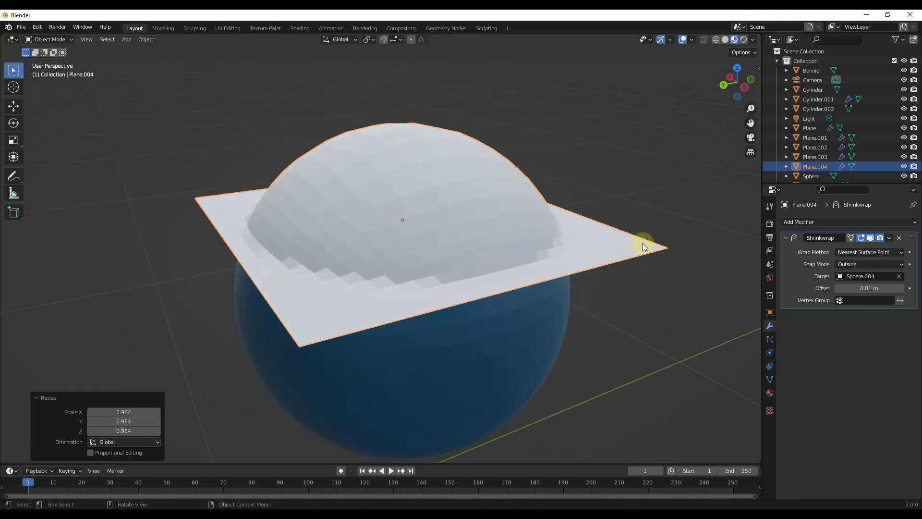
Step: Scale Plane.004 up by about 1.072 and set its Shrinkwrap offset to 0.02 m
key("s")
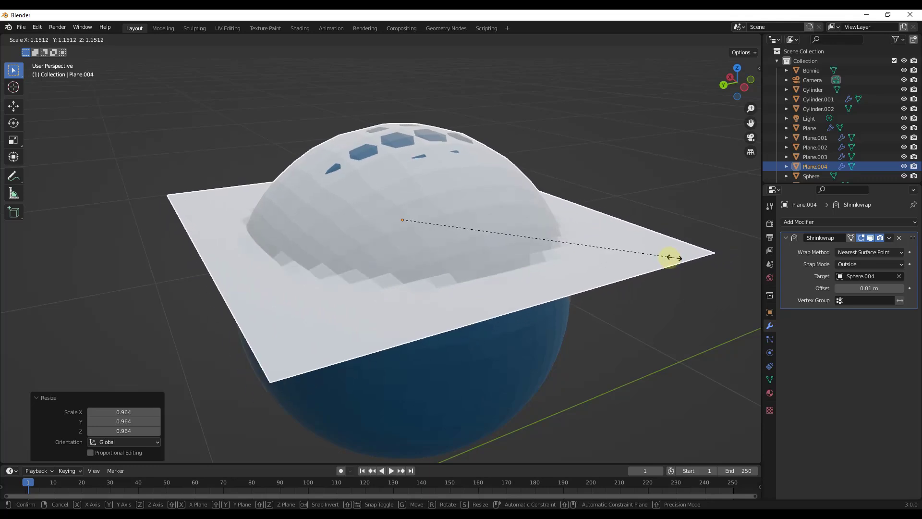
left_click(656, 259)
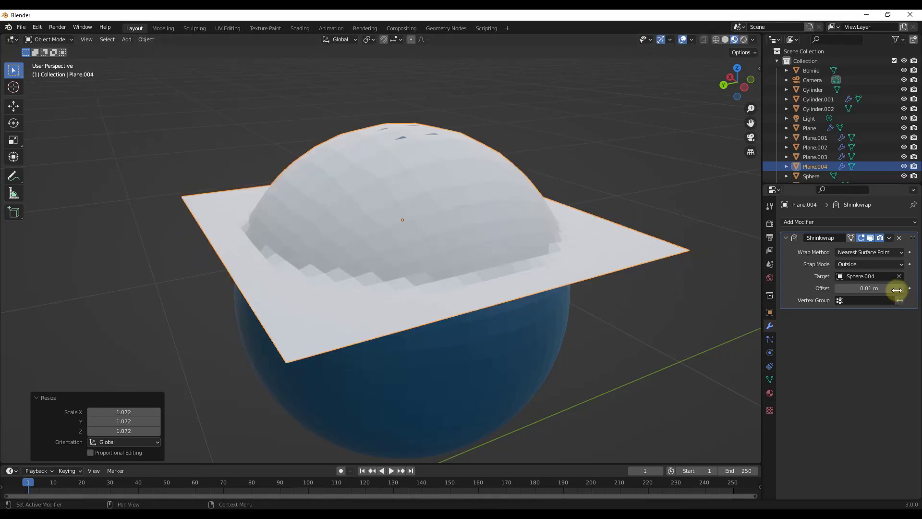
left_click_drag(897, 289, 898, 289)
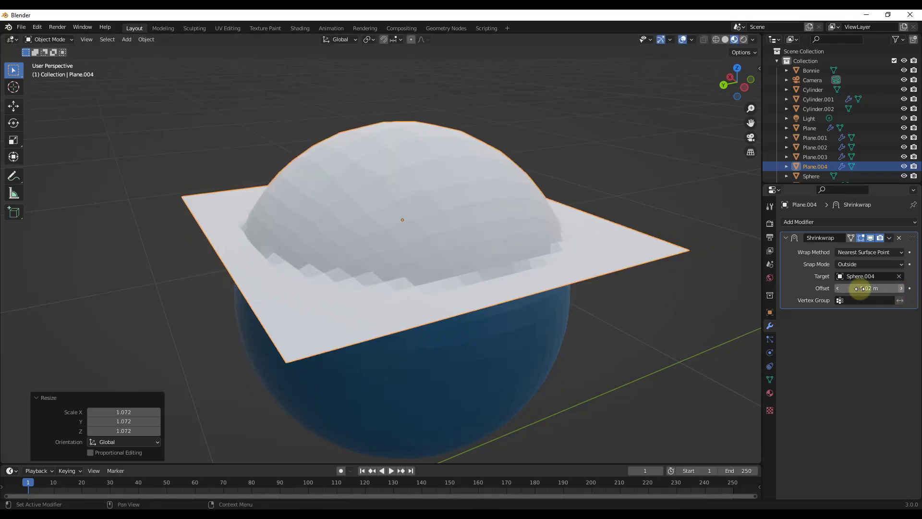
Step: Set the Shrinkwrap snap mode to Inside and scale Plane.004 up by about 1.202
middle_click_drag(445, 221, 473, 220)
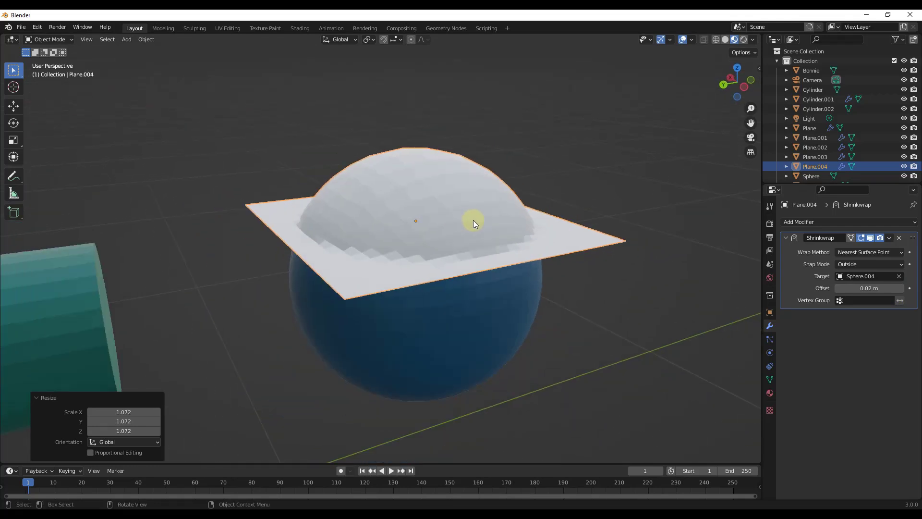
left_click(854, 264)
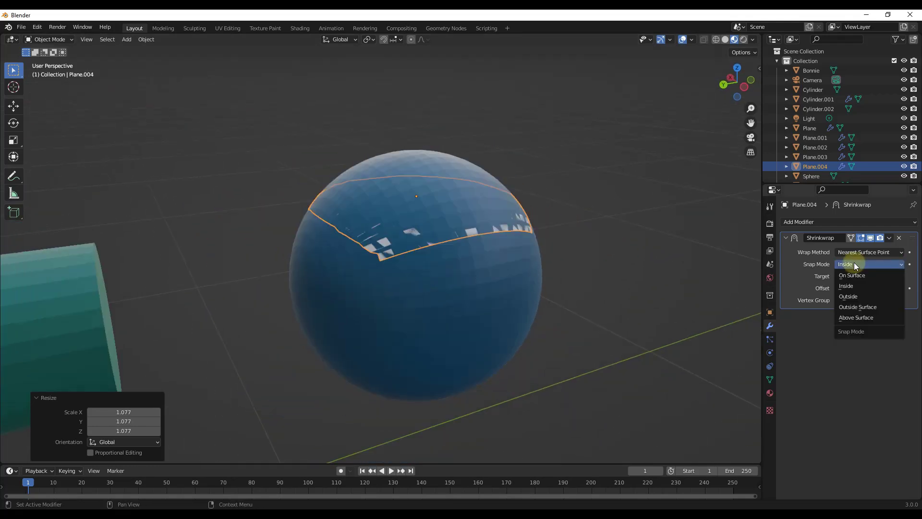
left_click(852, 276)
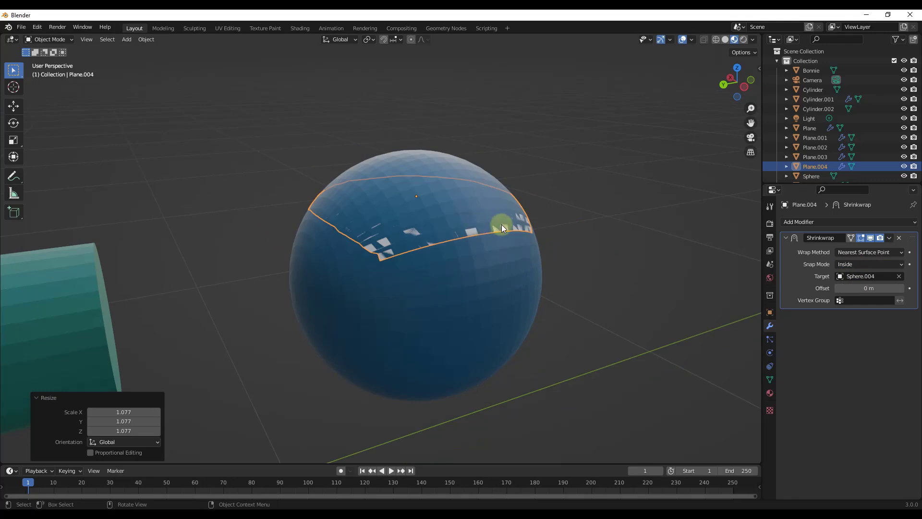
key("s")
left_click(641, 244)
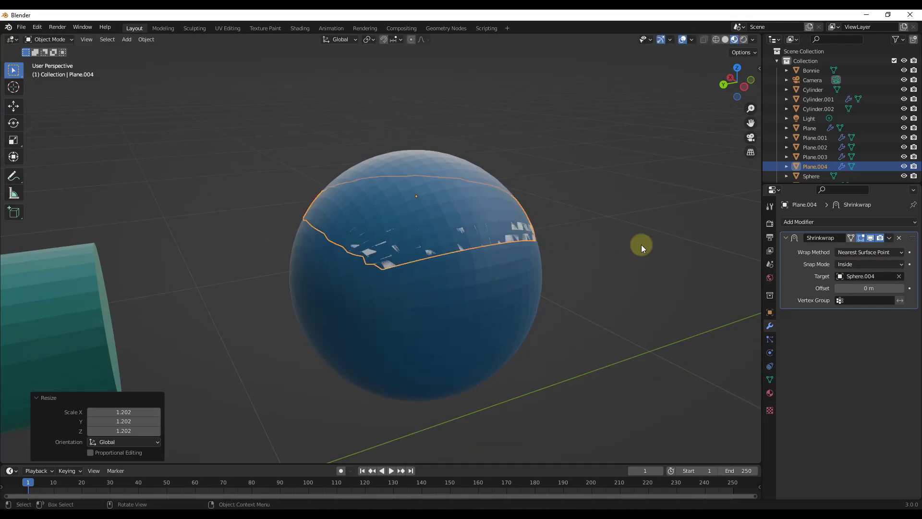
Step: Set the Shrinkwrap offset to -0.02 m and scale Plane.004 up by about 1.174
left_click(837, 288)
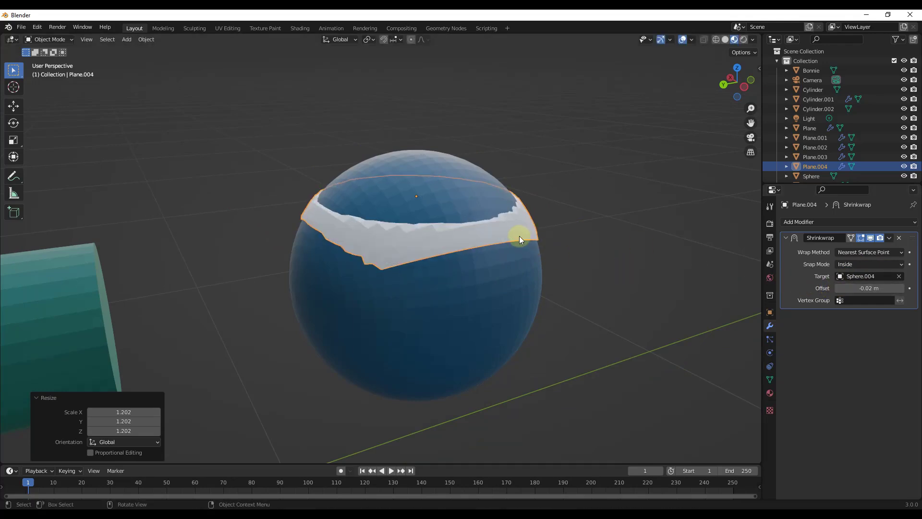
key("s")
left_click(499, 236)
Step: Move Plane.004 about 0.030 m along X, 0.066 m along Y and -0.009 m along Z within the sphere
key("g")
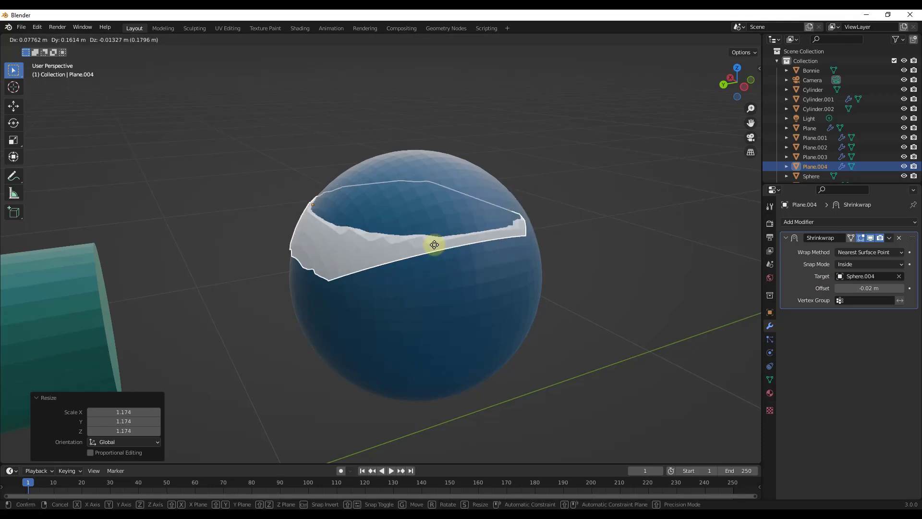
left_click(397, 228)
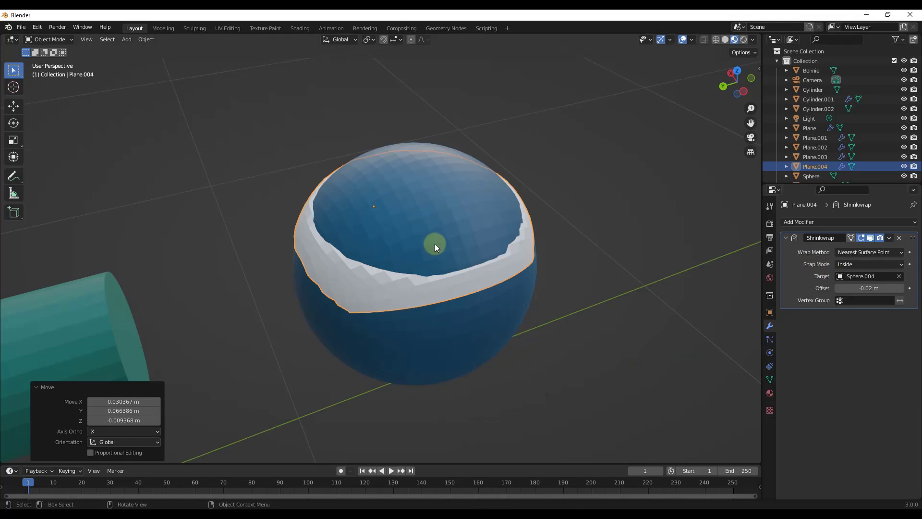
middle_click_drag(440, 233, 750, 244)
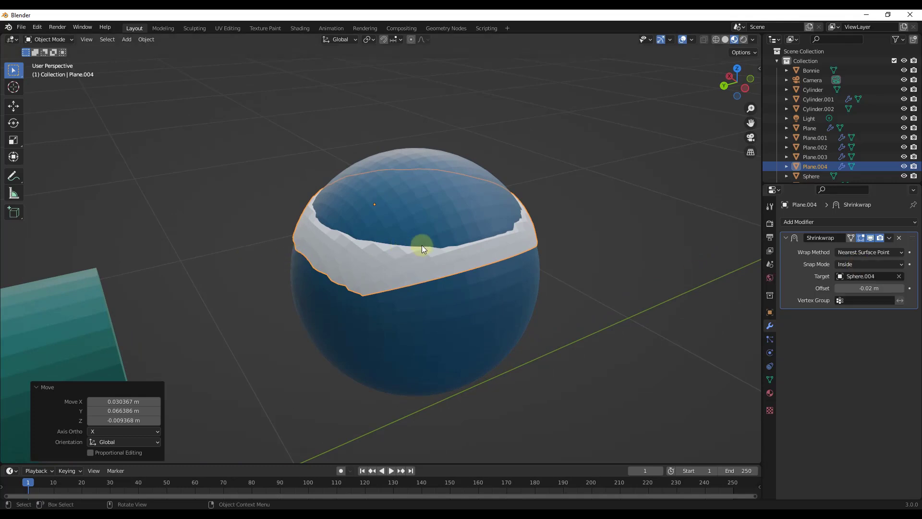
left_click(422, 261)
key("g")
key("Escape")
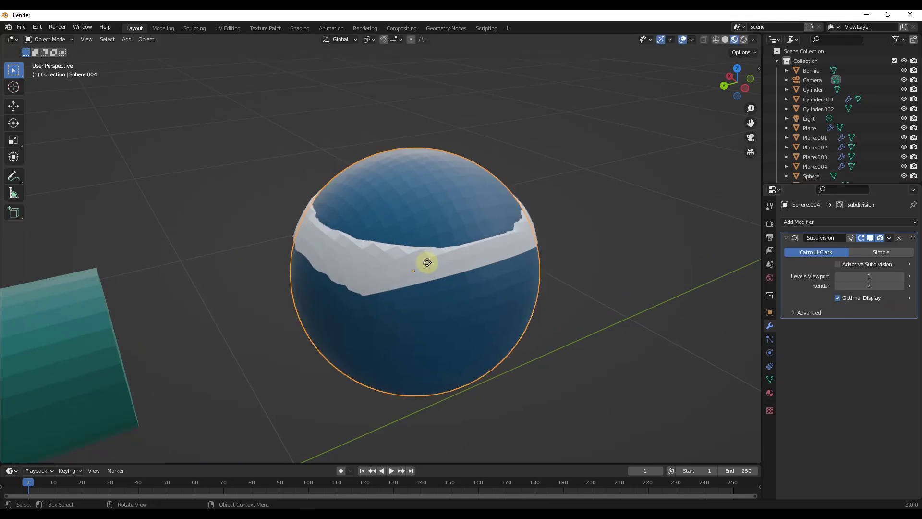
Step: Move Plane.004 about 0.100 m along X and 0.171 m along Y toward the sphere's side, and scale it by about 0.876
left_click(430, 263)
key("g")
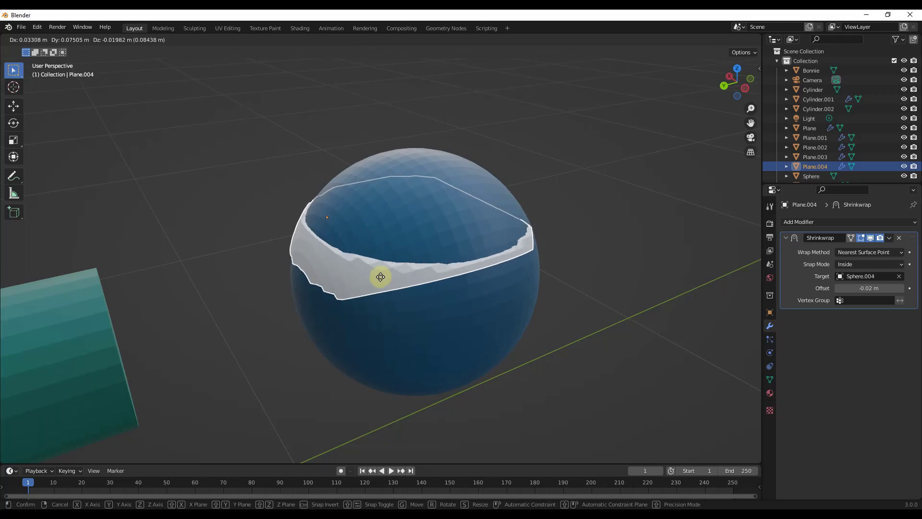
left_click(318, 268)
middle_click_drag(376, 272, 353, 254)
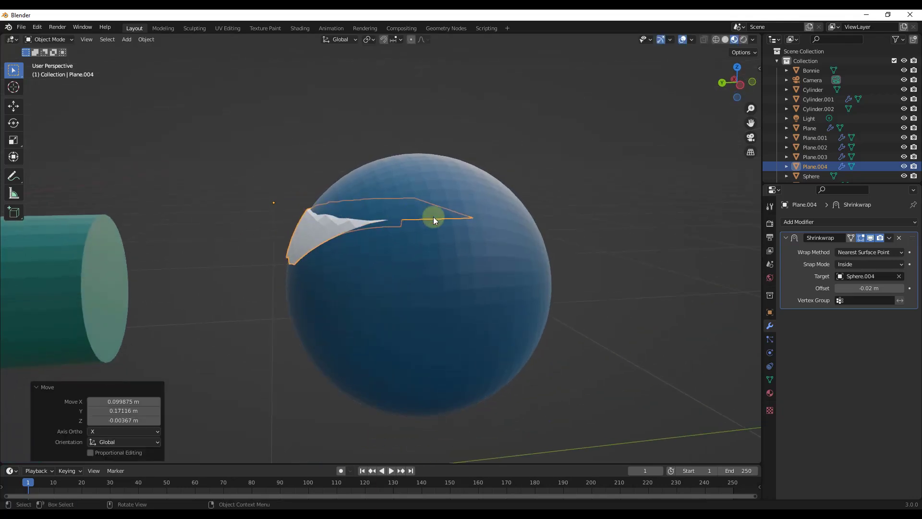
middle_click_drag(402, 222, 445, 264)
key("s")
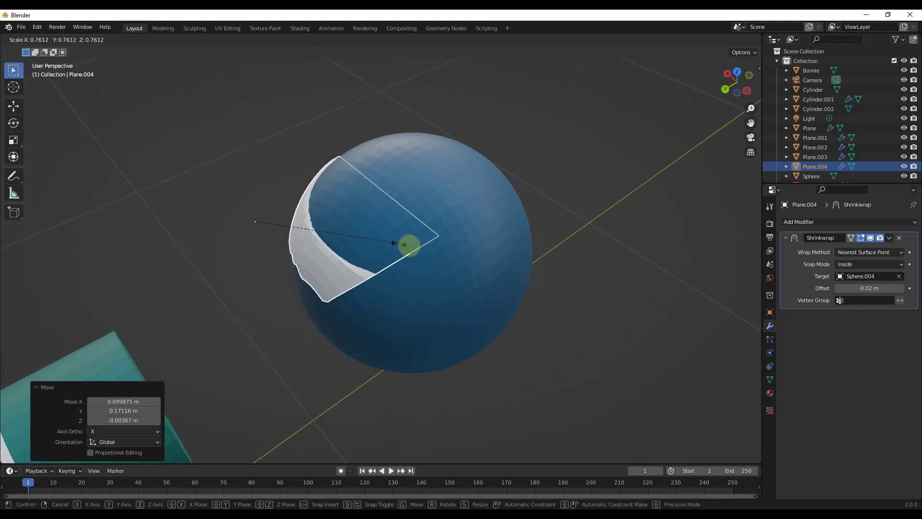
left_click(440, 248)
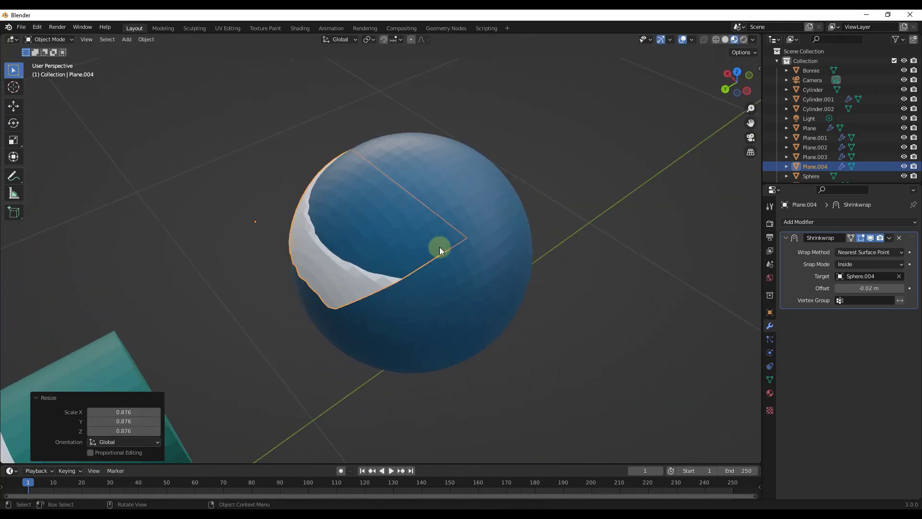
Step: Switch Plane.004's Shrinkwrap snap mode to Outside and set the offset to 0.02 m
left_click(857, 261)
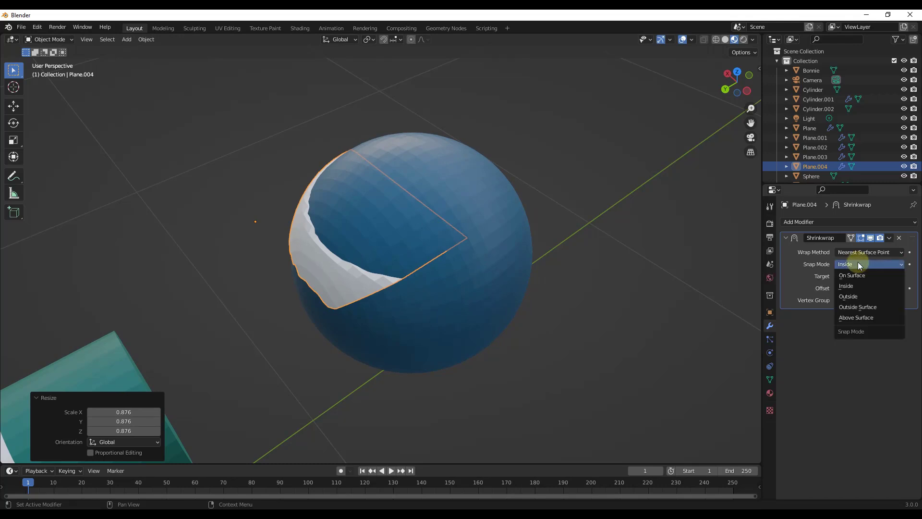
left_click(856, 297)
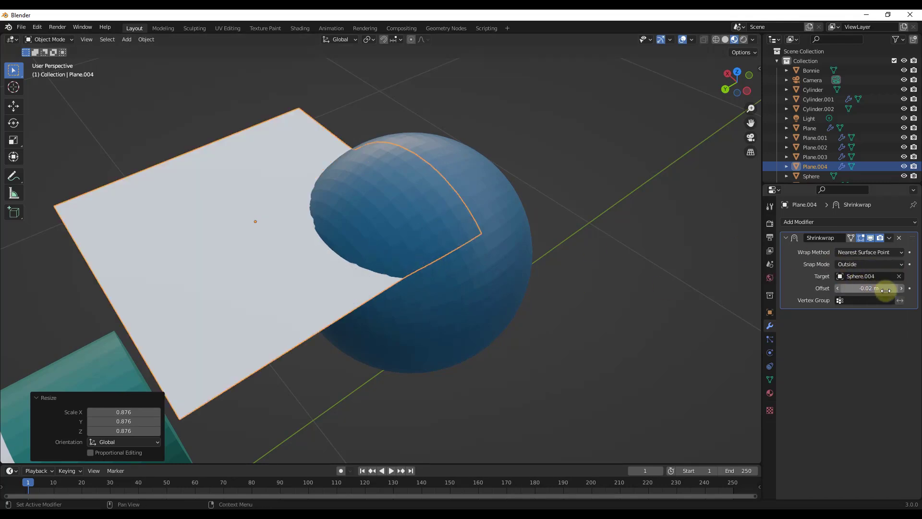
left_click_drag(898, 289, 900, 288)
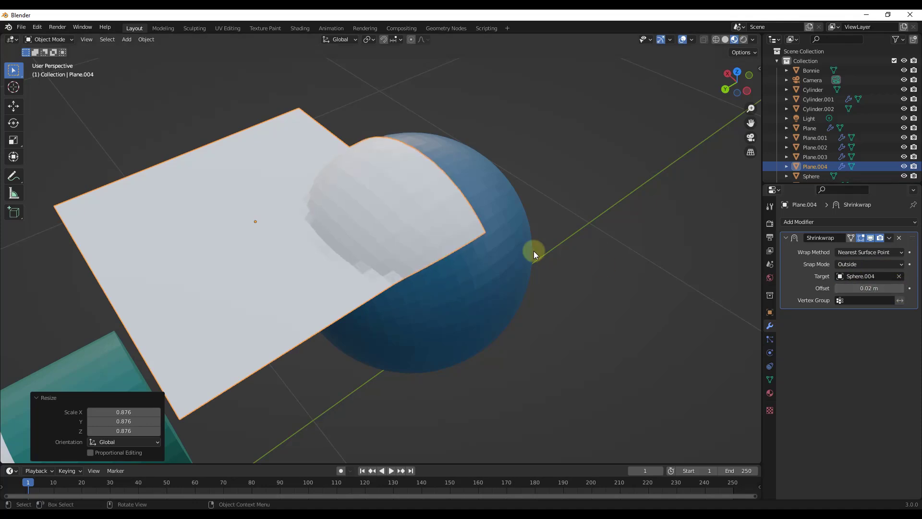
Step: Move Plane.004 back over the top of the sphere and scale it down by about 0.620
key("g")
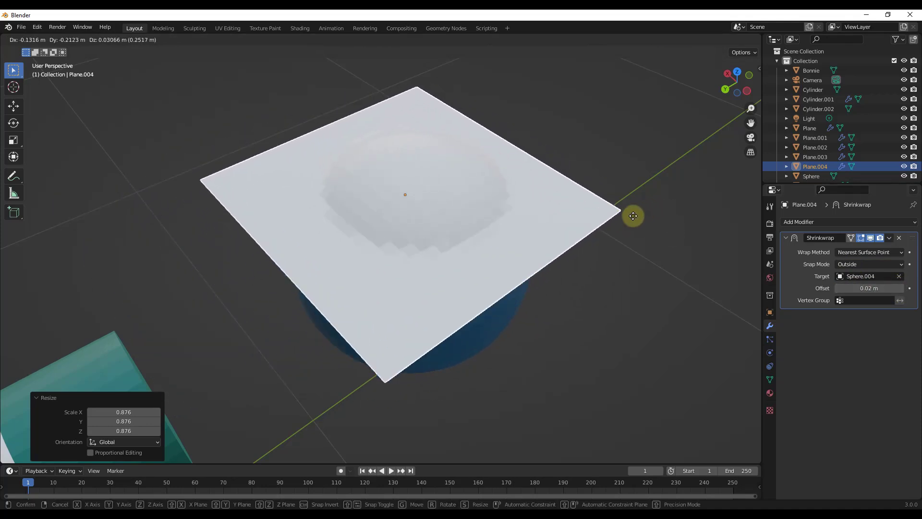
left_click(582, 231)
key("s")
left_click(523, 217)
Step: Set Plane.004's Shrinkwrap snap mode to Above Surface
scroll(517, 200, "up", 2)
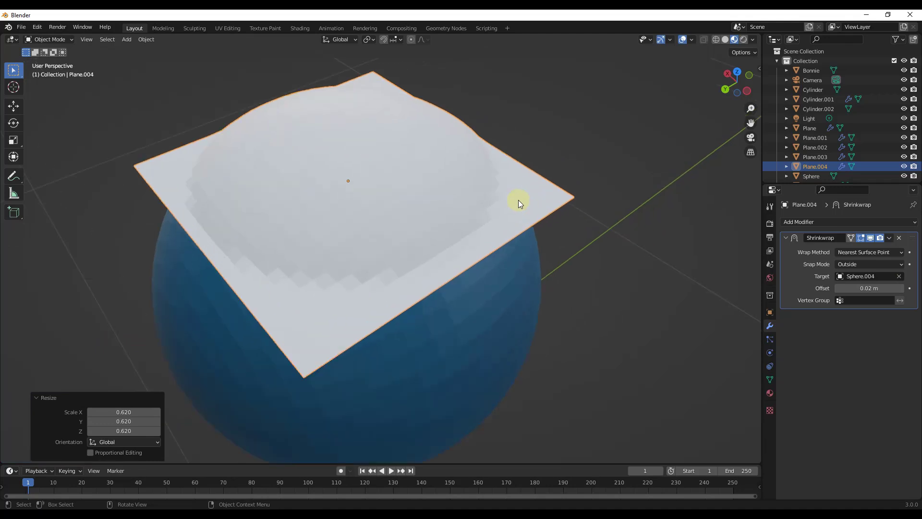
scroll(565, 229, "down", 3)
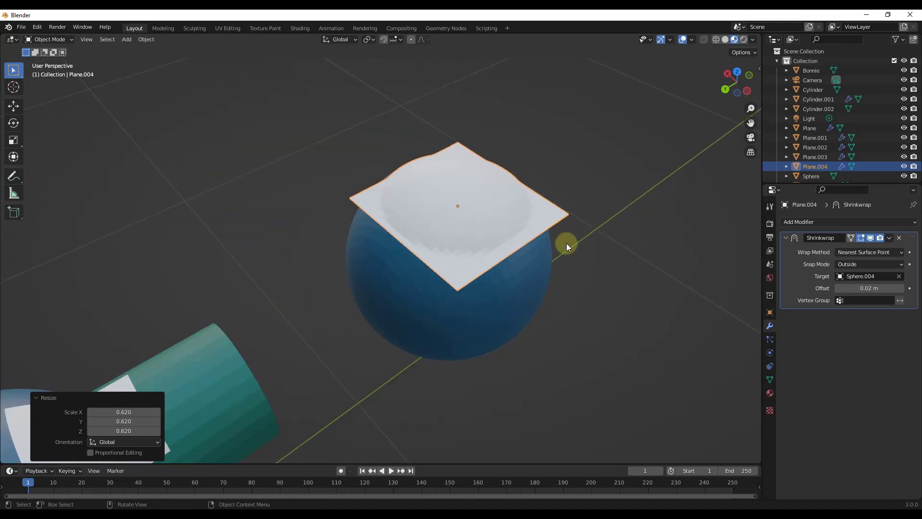
middle_click_drag(567, 243, 558, 215)
left_click(860, 264)
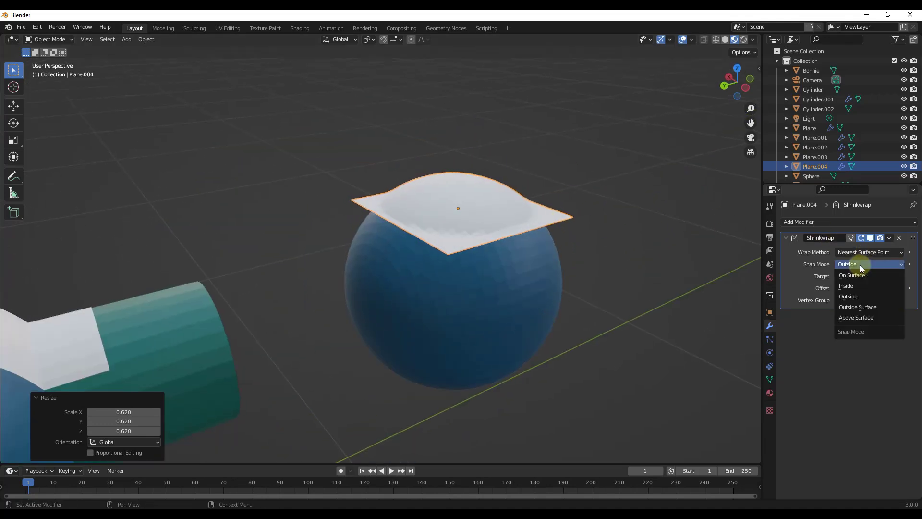
left_click(857, 317)
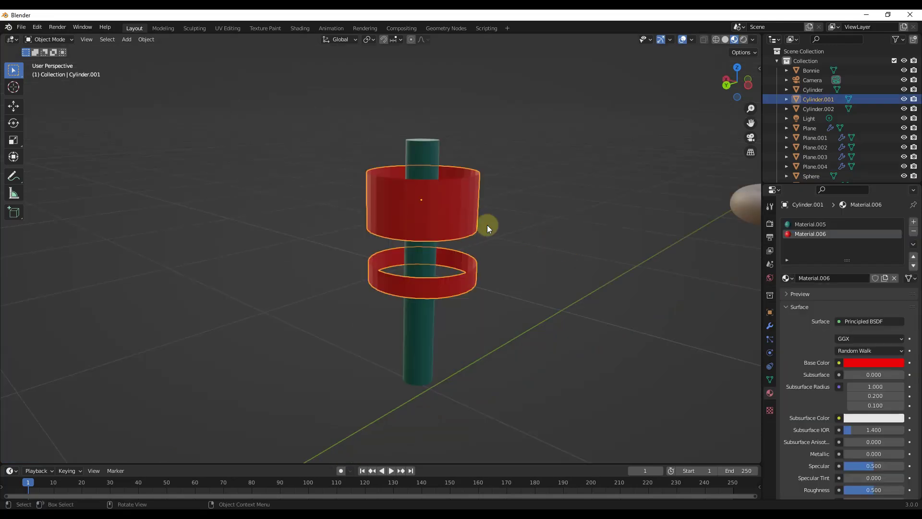
Step: Select the green cylinder and examine how the loose red rings surround it
middle_click_drag(487, 224, 466, 201)
left_click(431, 178)
scroll(425, 169, "up", 5)
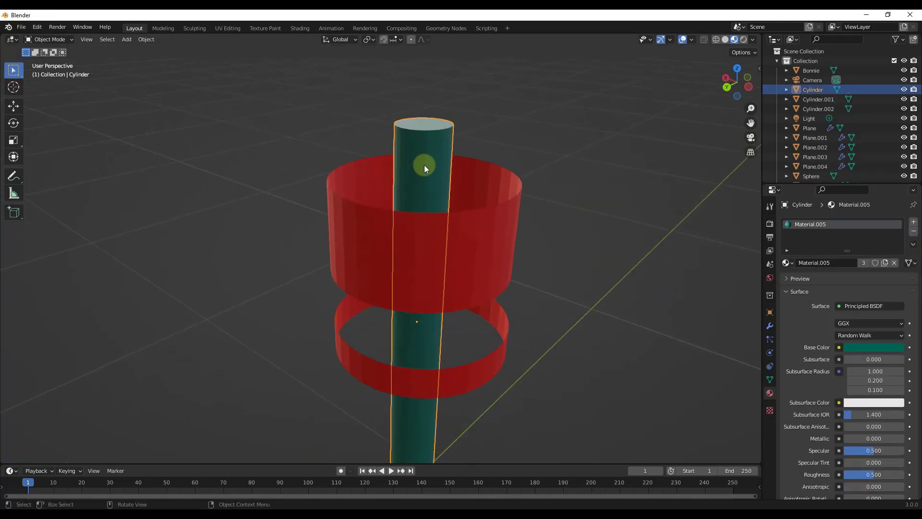
middle_click_drag(431, 178, 425, 173)
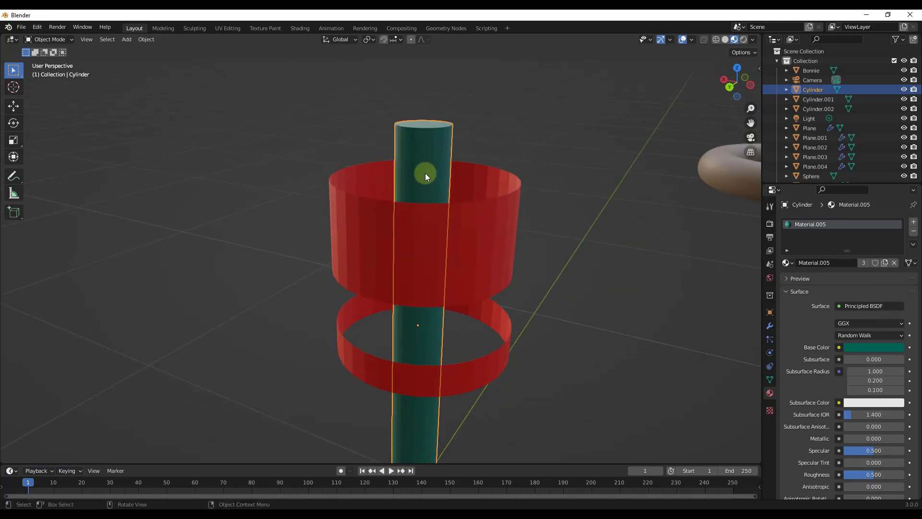
left_click(142, 40)
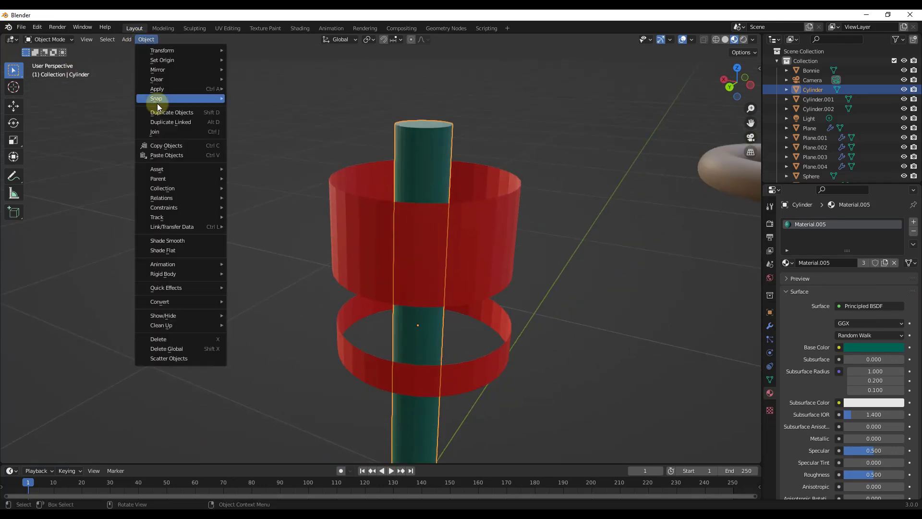
left_click(457, 268)
middle_click_drag(457, 269, 434, 254)
Step: Add a Shrinkwrap modifier to the red rings (Cylinder.001) with the green Cylinder as its target
left_click(434, 253)
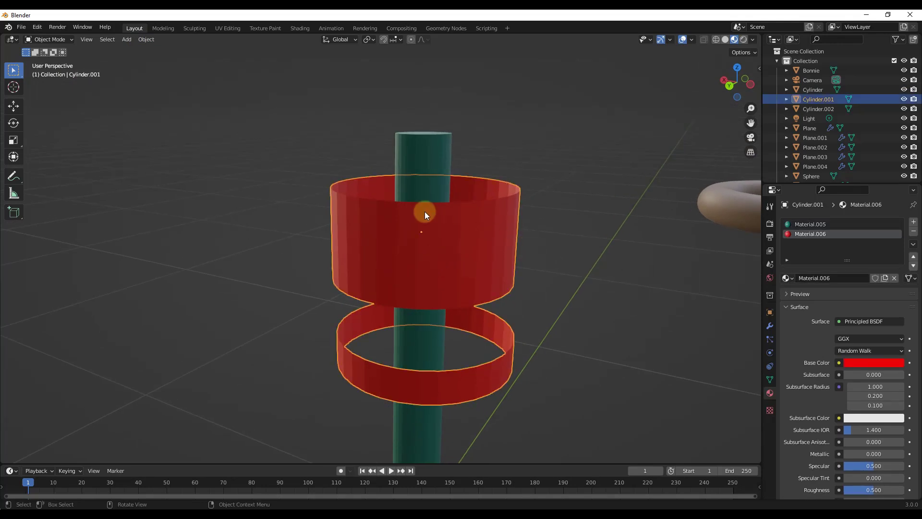
left_click(770, 326)
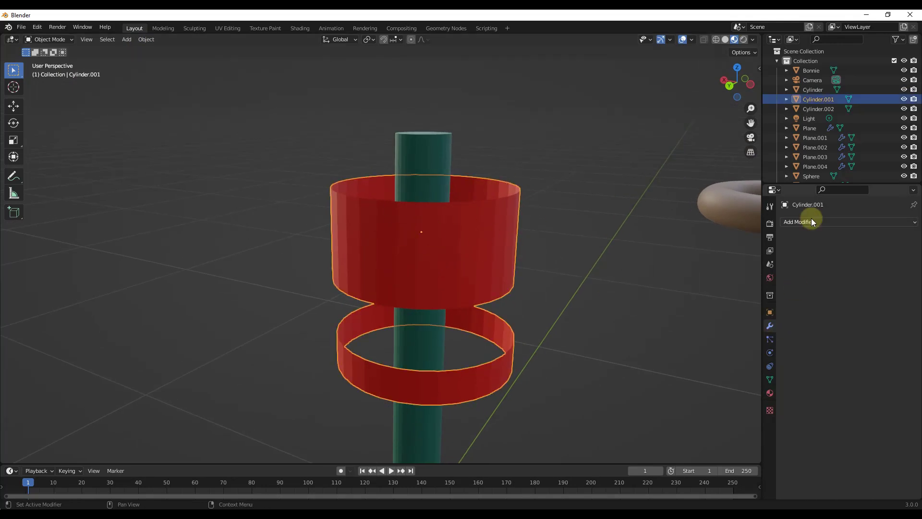
left_click(807, 221)
left_click(798, 333)
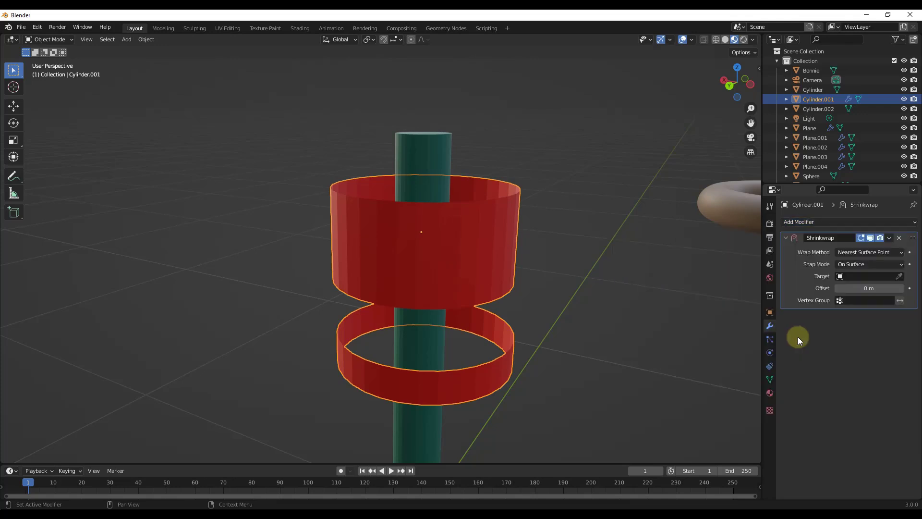
left_click(899, 276)
left_click(427, 160)
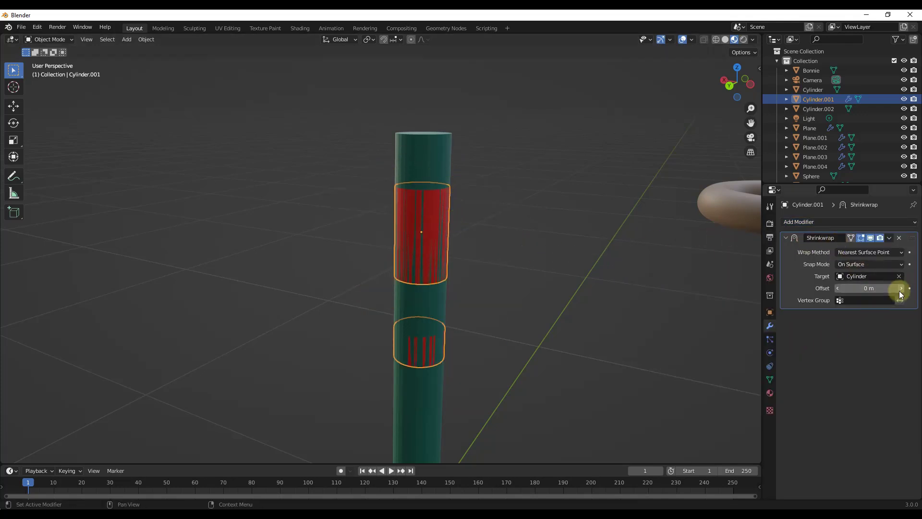
Step: Add a Solidify modifier to the red rings and set its thickness to 0.11 m
left_click(817, 222)
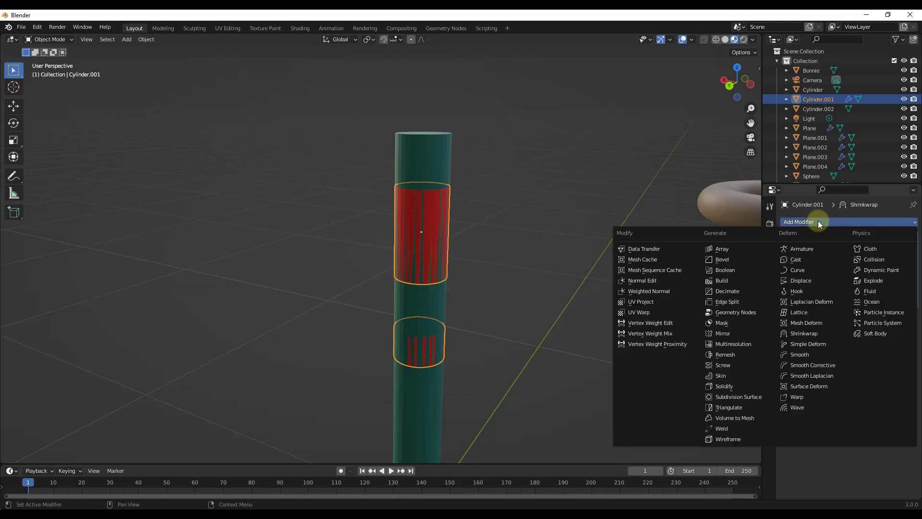
left_click(734, 387)
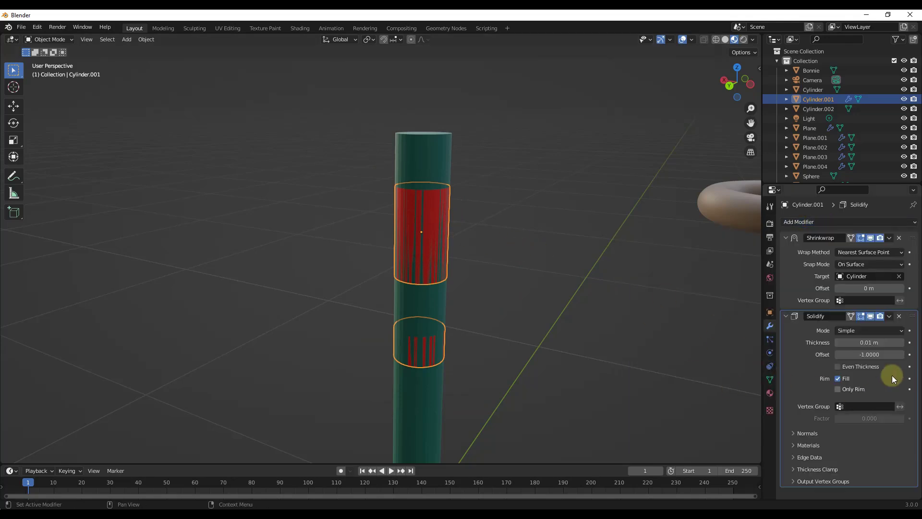
left_click_drag(869, 342, 878, 340)
left_click(838, 342)
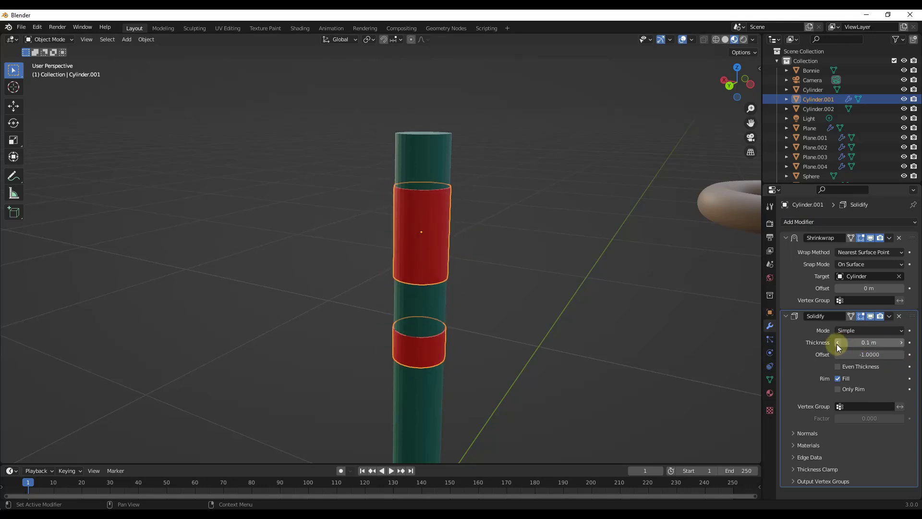
left_click(901, 342)
scroll(420, 184, "up", 5)
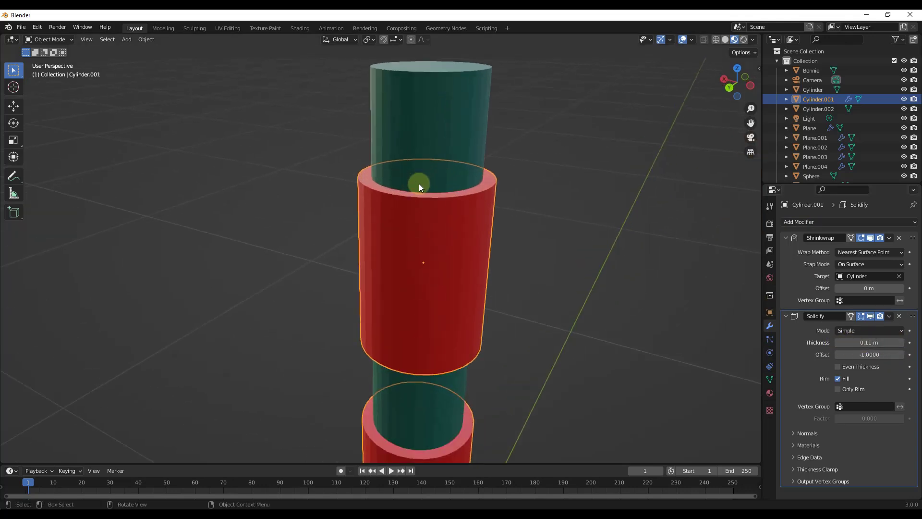
scroll(422, 186, "down", 3)
scroll(456, 207, "down", 4)
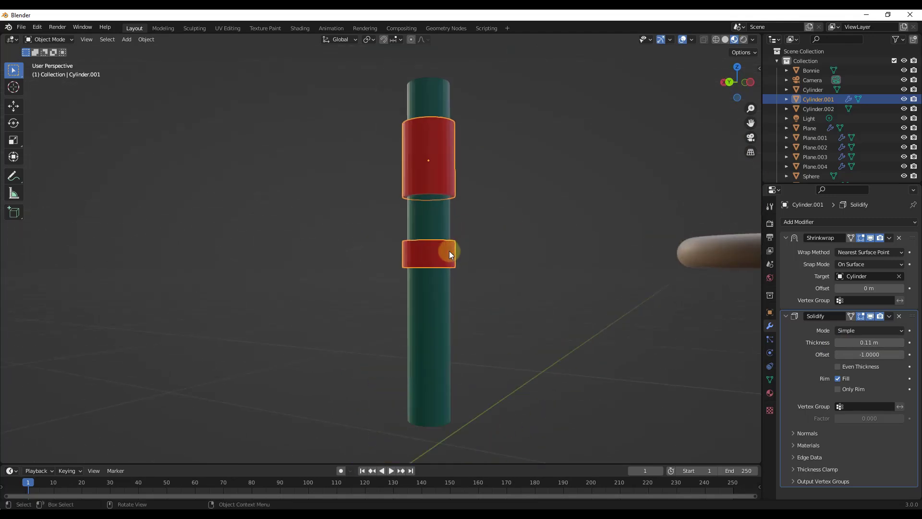
Step: Duplicate the narrow red ring's mesh twice down the cylinder, about 0.096 m and another 0.111 m along Z
key("Tab")
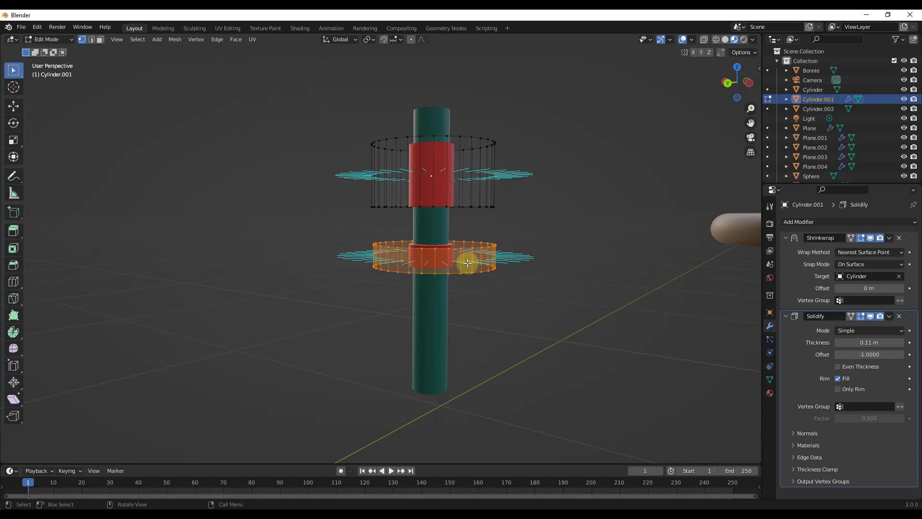
key("shift+d")
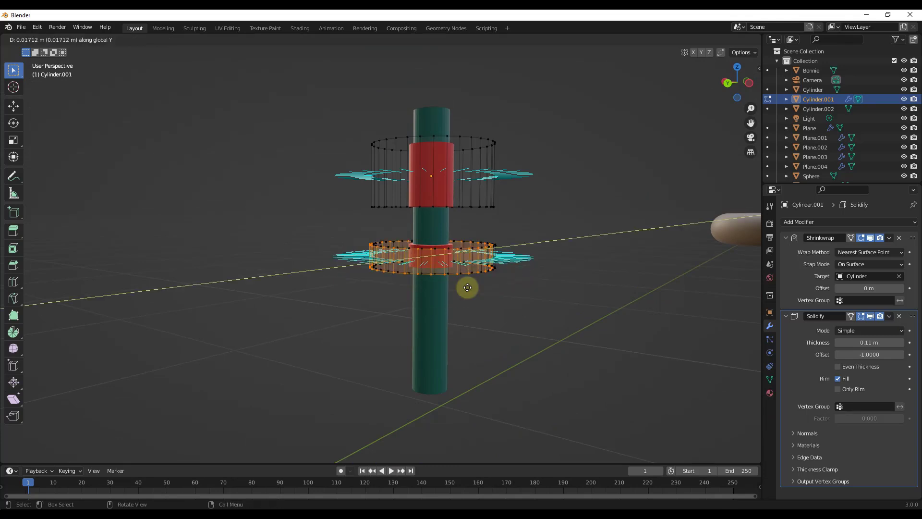
key("z")
left_click(466, 302)
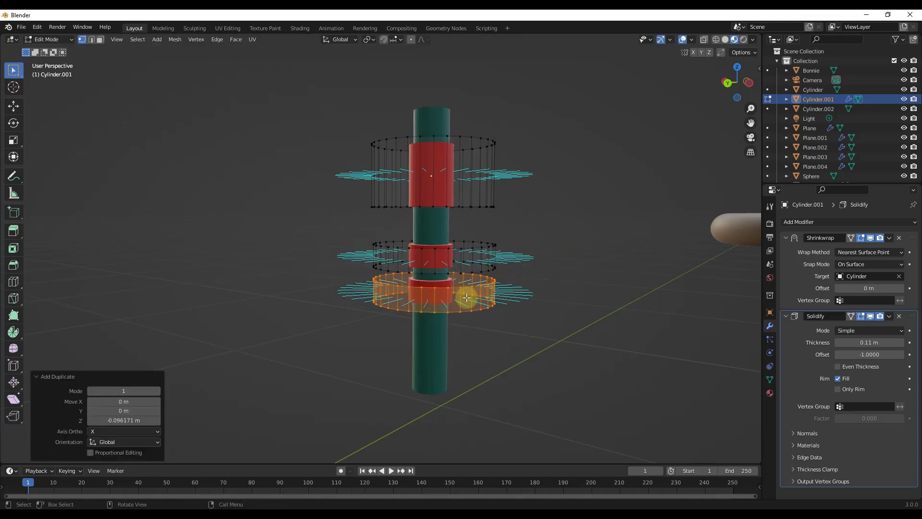
key("shift+d")
key("z")
left_click(468, 333)
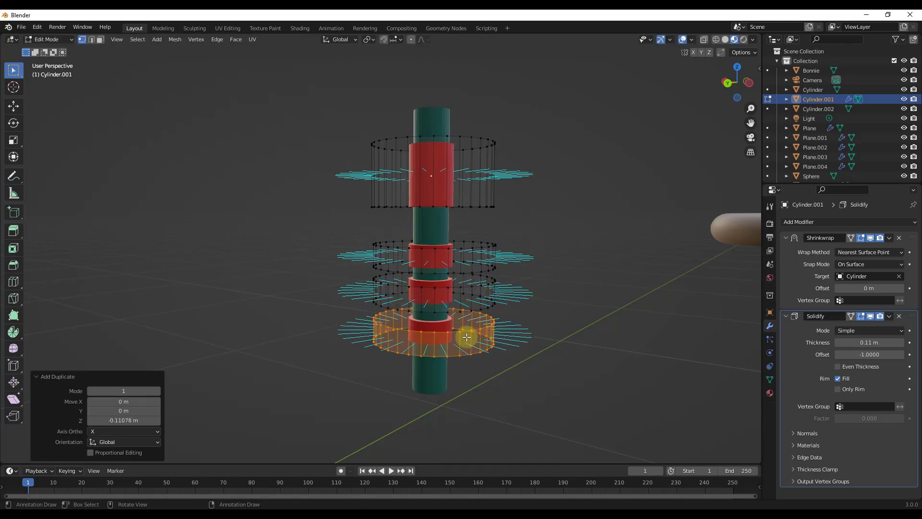
key("Tab")
scroll(422, 259, "up", 5)
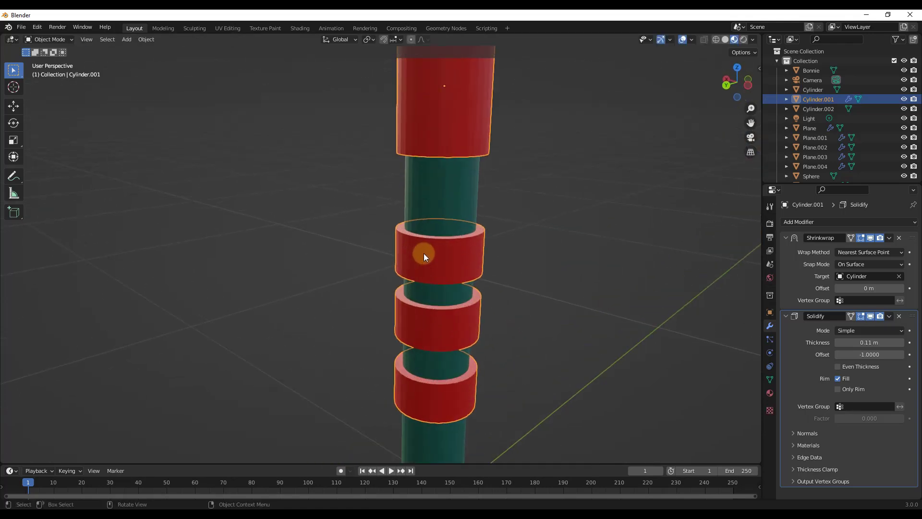
Step: Select all vertices of the uppermost narrow ring in wireframe shading and move it slightly up, off-centre from the cylinder
left_click(428, 253)
scroll(457, 254, "down", 2)
left_click(480, 253)
key("Tab")
middle_click_drag(390, 234, 462, 238)
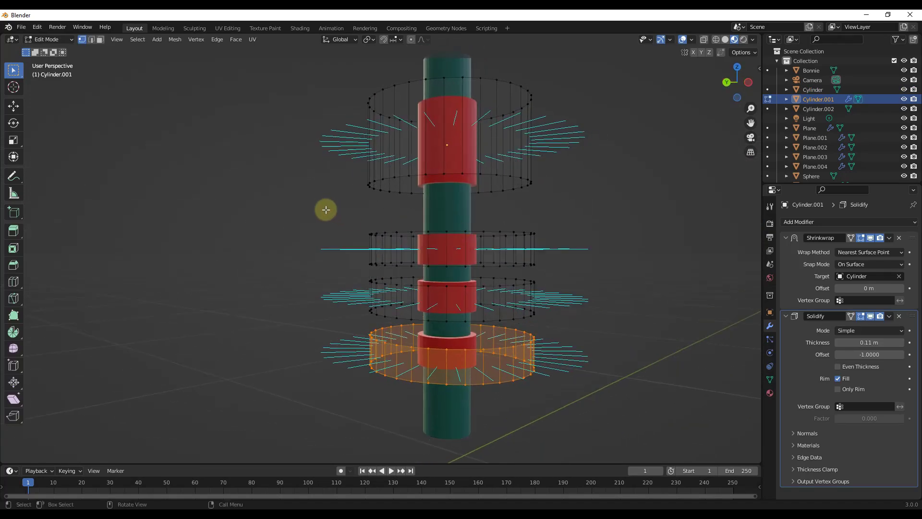
left_click_drag(325, 208, 548, 267)
key("alt+z")
key("g")
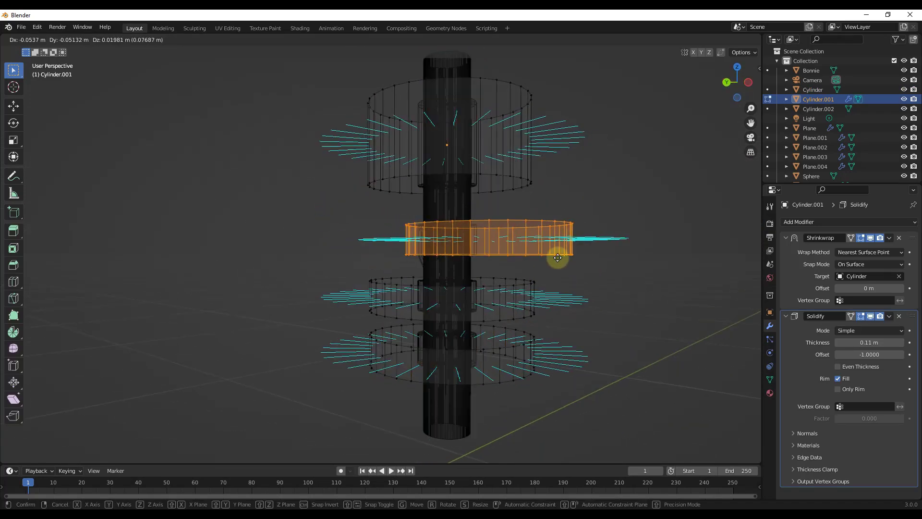
left_click(547, 255)
key("Tab")
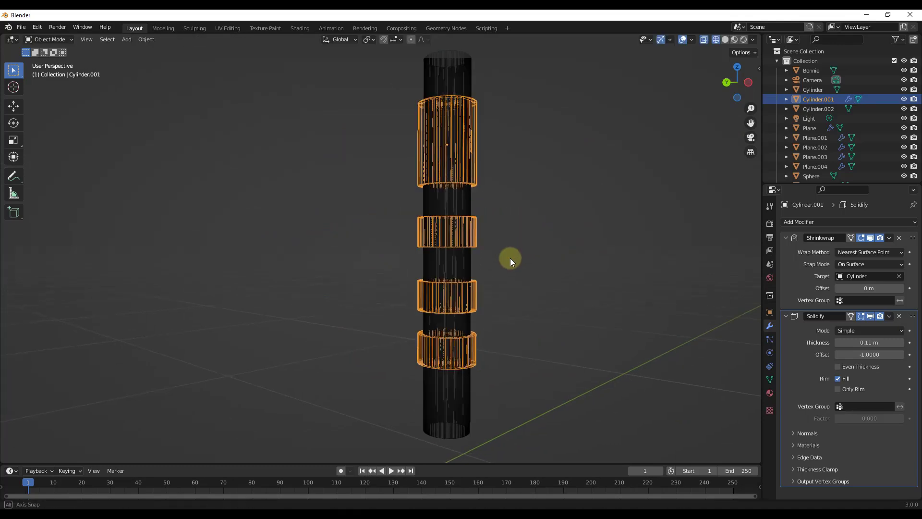
Step: Return the viewport to Material Preview shading and inspect how the four red rings wrap around the green cylinder
middle_click_drag(509, 258, 590, 221)
key("z")
left_click(547, 329)
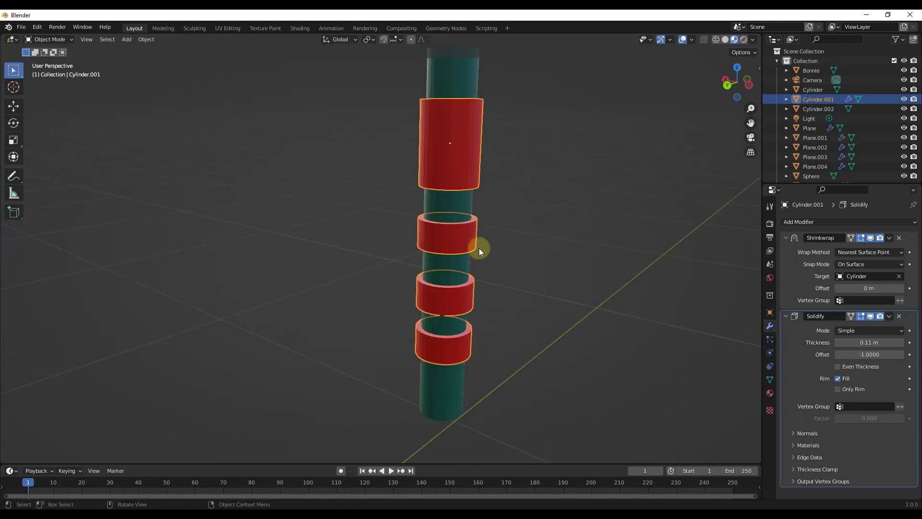
mouse_move(479, 248)
middle_mouse_down()
mouse_move(653, 286)
mouse_move(347, 295)
mouse_move(400, 171)
mouse_move(363, 226)
middle_mouse_up()
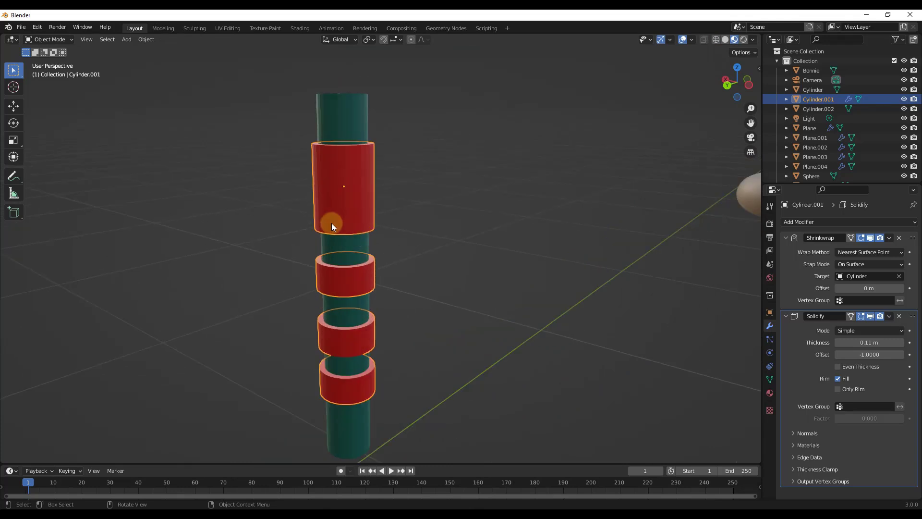
middle_click_drag(331, 223, 410, 214)
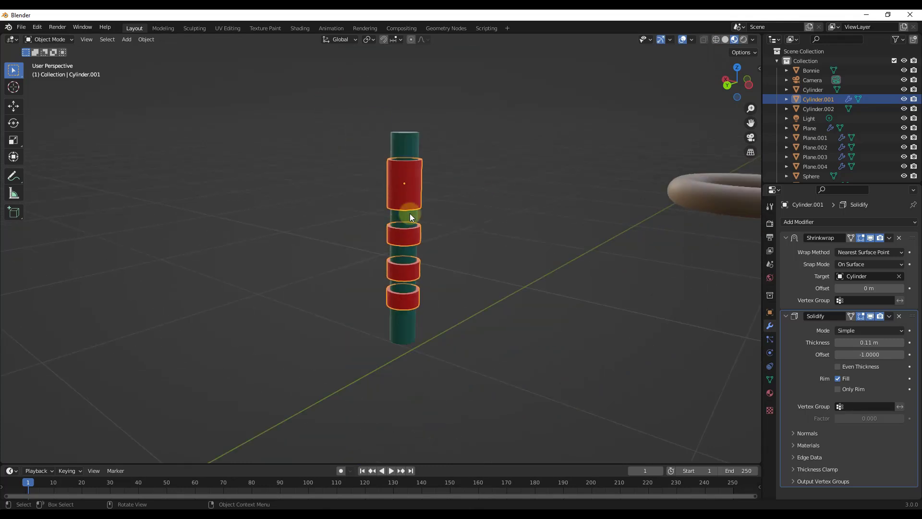